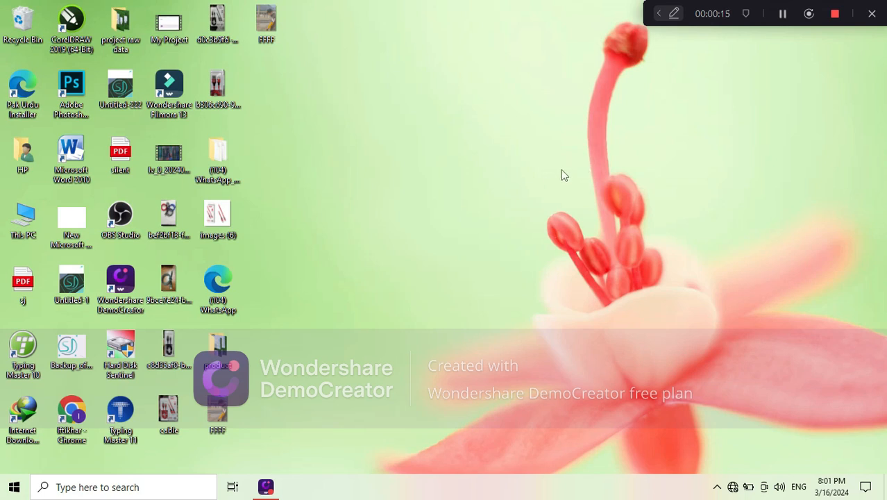
Refresh the Windows desktop several times in a row.
{"action": "right_click", "coordinate": [555, 95]}
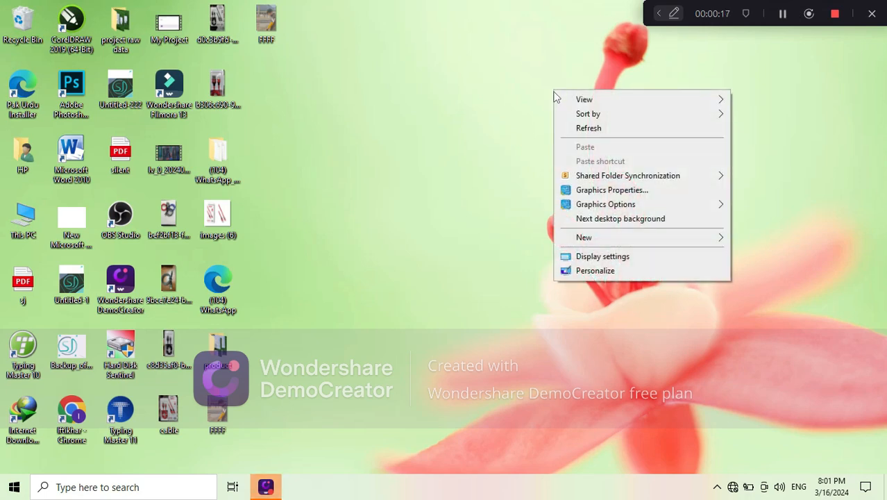
{"action": "left_click", "coordinate": [577, 128]}
{"action": "right_click", "coordinate": [578, 132]}
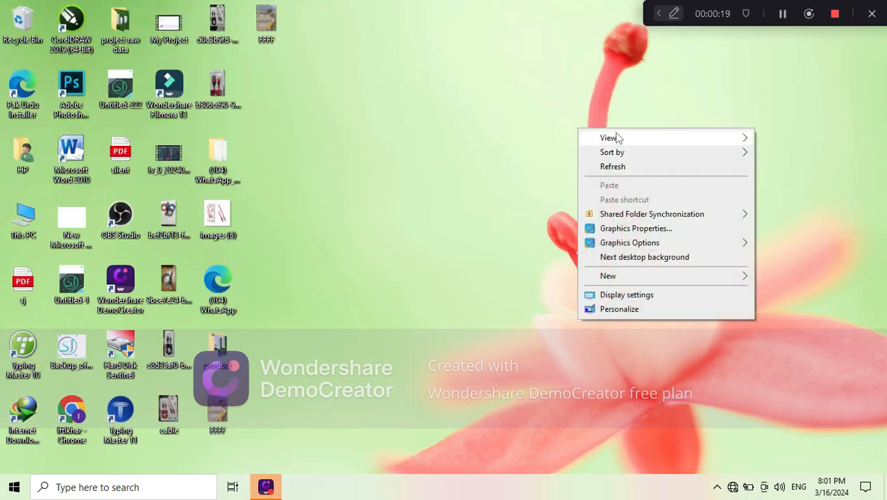
{"action": "left_click", "coordinate": [617, 167]}
{"action": "right_click", "coordinate": [576, 29]}
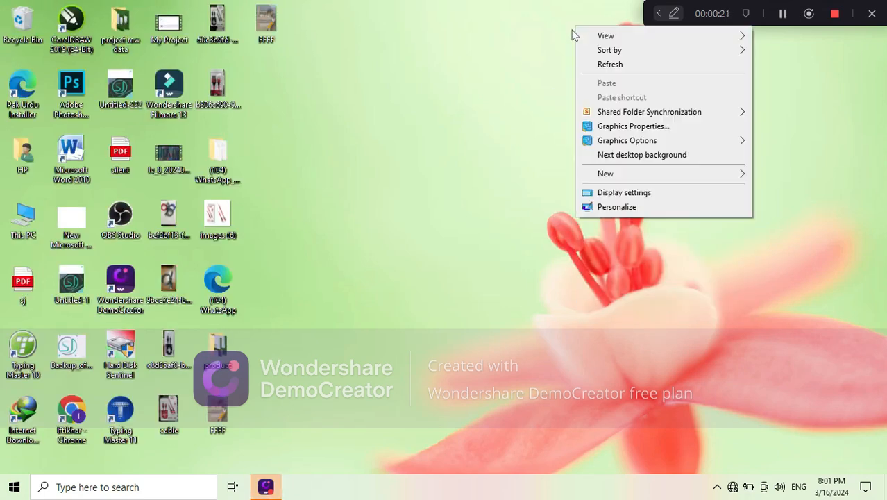
{"action": "left_click", "coordinate": [600, 66]}
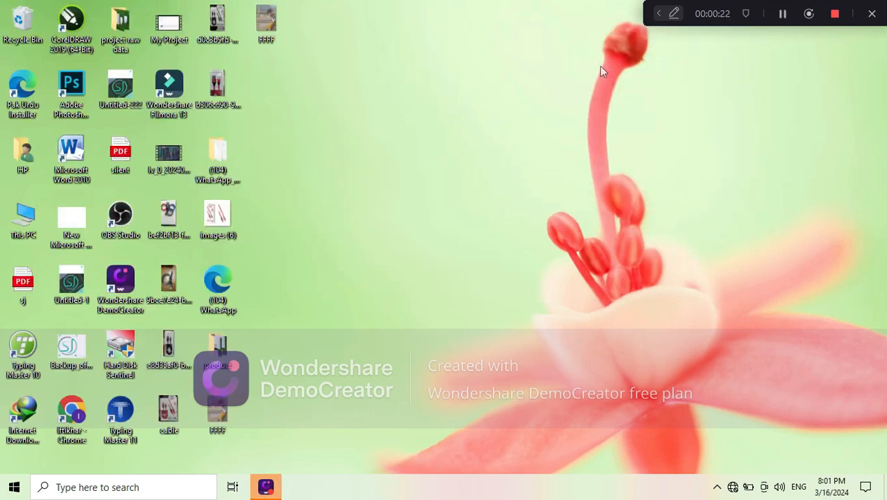
{"action": "right_click", "coordinate": [556, 132]}
{"action": "left_click", "coordinate": [576, 172]}
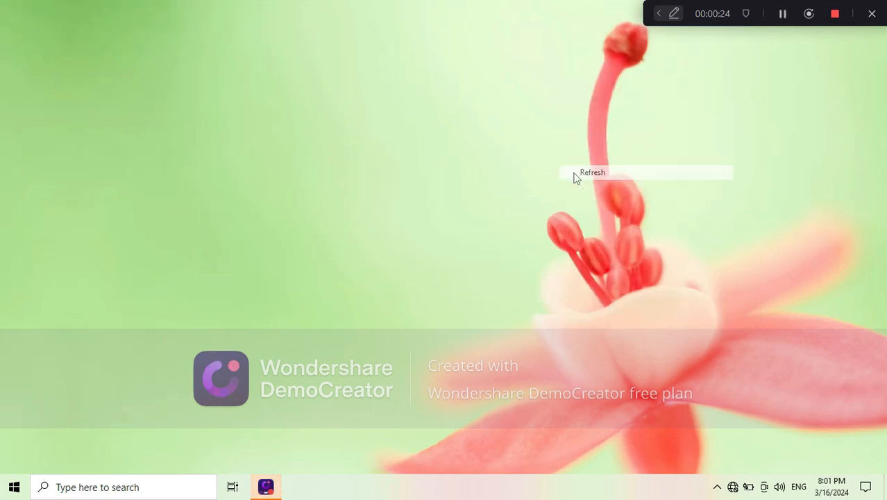
{"action": "right_click", "coordinate": [585, 105]}
{"action": "left_click", "coordinate": [620, 139]}
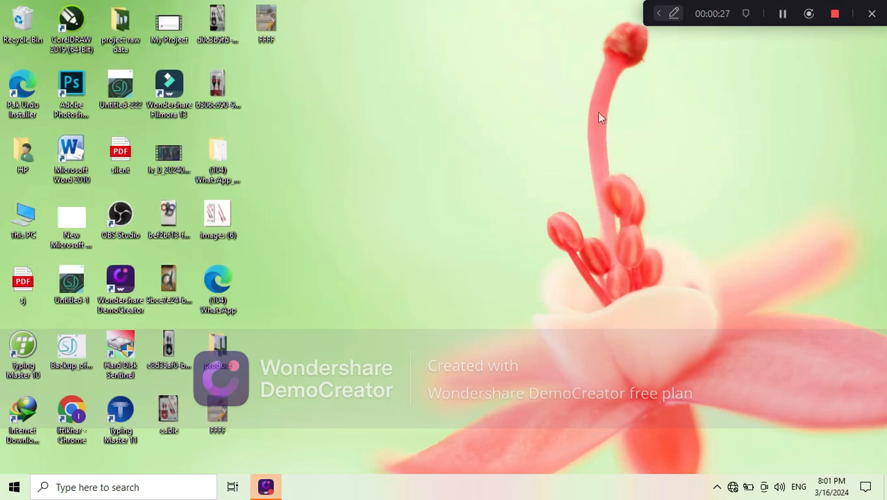
{"action": "right_click", "coordinate": [599, 114]}
{"action": "left_click", "coordinate": [608, 145]}
{"action": "right_click", "coordinate": [558, 89]}
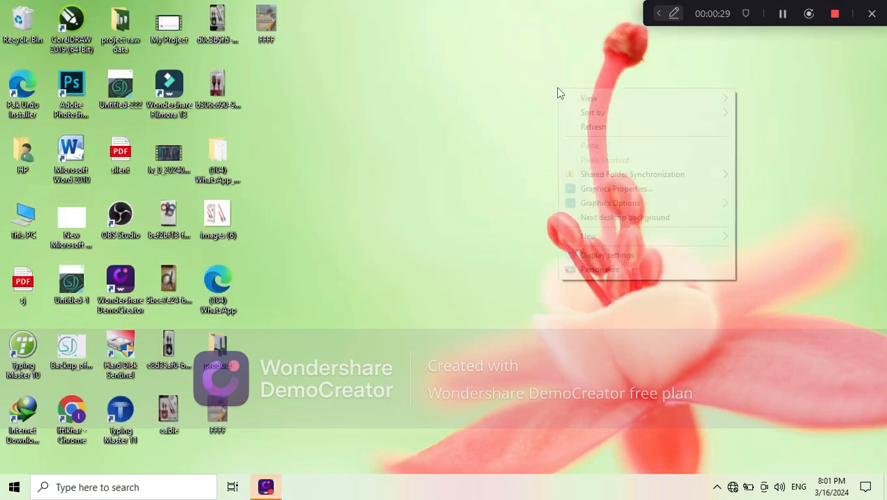
{"action": "left_click", "coordinate": [594, 131]}
{"action": "right_click", "coordinate": [519, 94]}
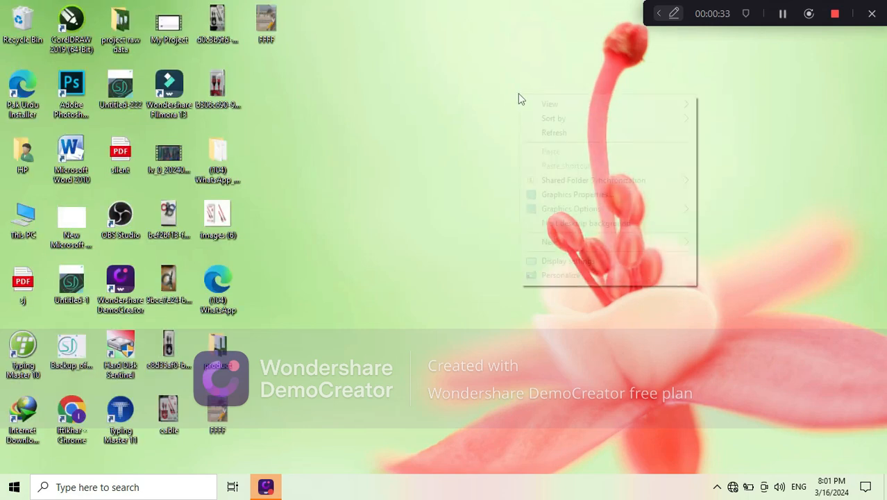
{"action": "left_click", "coordinate": [544, 132]}
{"action": "right_click", "coordinate": [533, 109]}
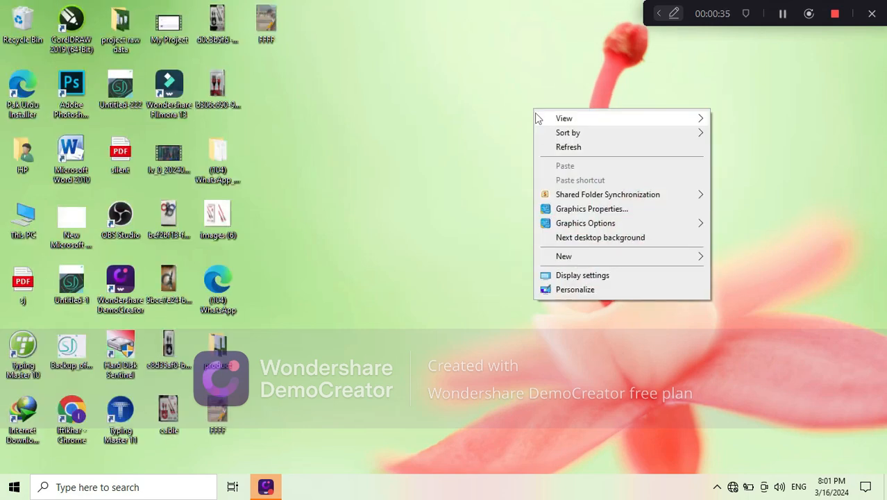
{"action": "left_click", "coordinate": [565, 147]}
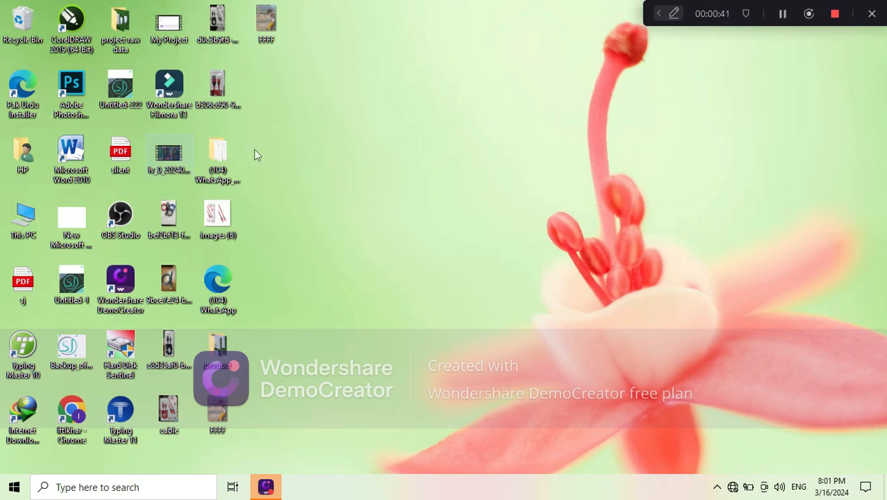
Open Microsoft Word 2010 with a blank document and dismiss the Office Activation Wizard.
{"action": "double_click", "coordinate": [66, 154]}
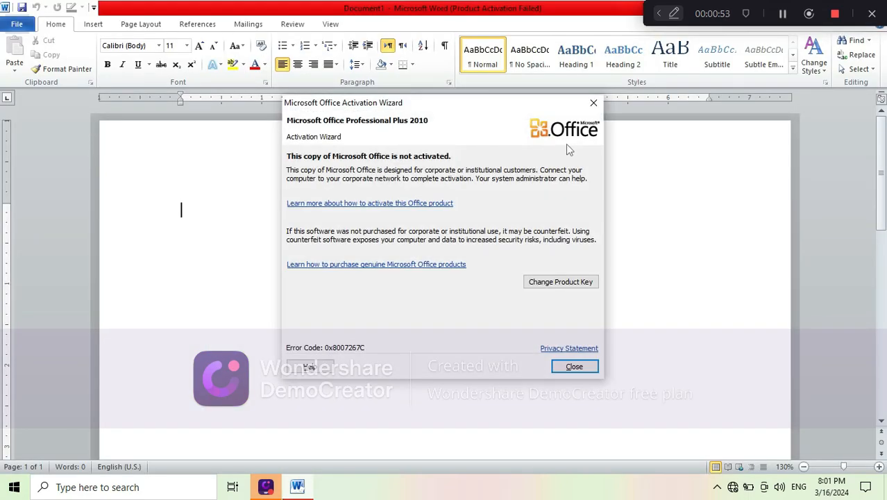
{"action": "left_click", "coordinate": [576, 368]}
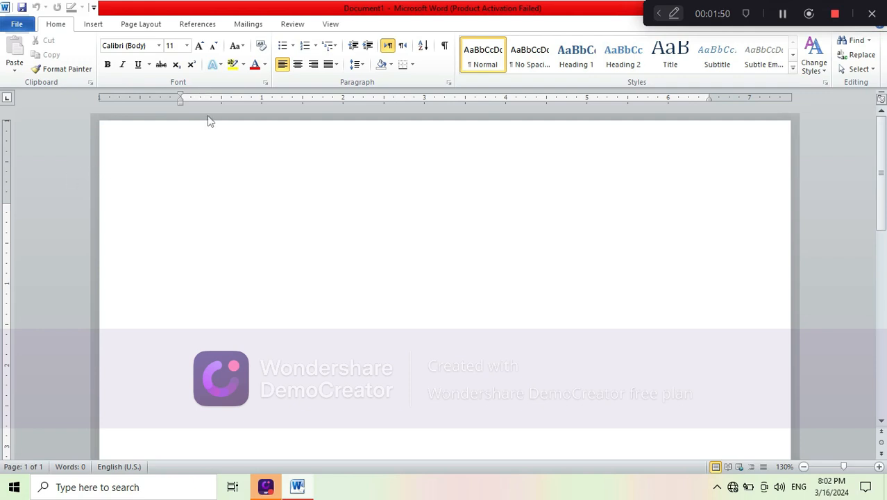
Examine the Insert and Home command sets, including the Change Case options, without applying any of them.
{"action": "left_click", "coordinate": [94, 24]}
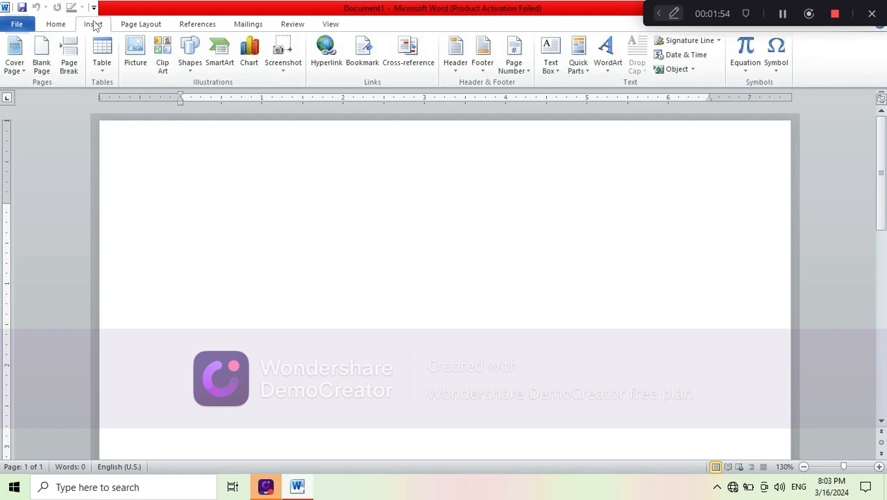
{"action": "left_click", "coordinate": [57, 25]}
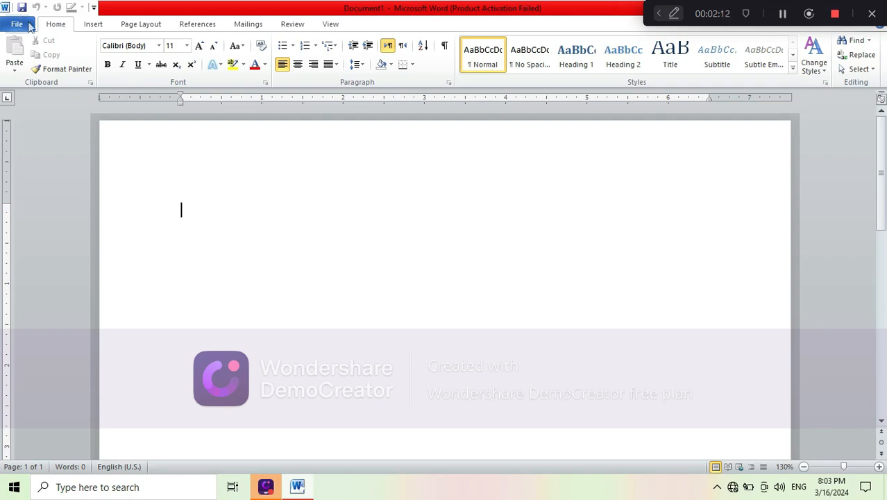
{"action": "left_click", "coordinate": [81, 29]}
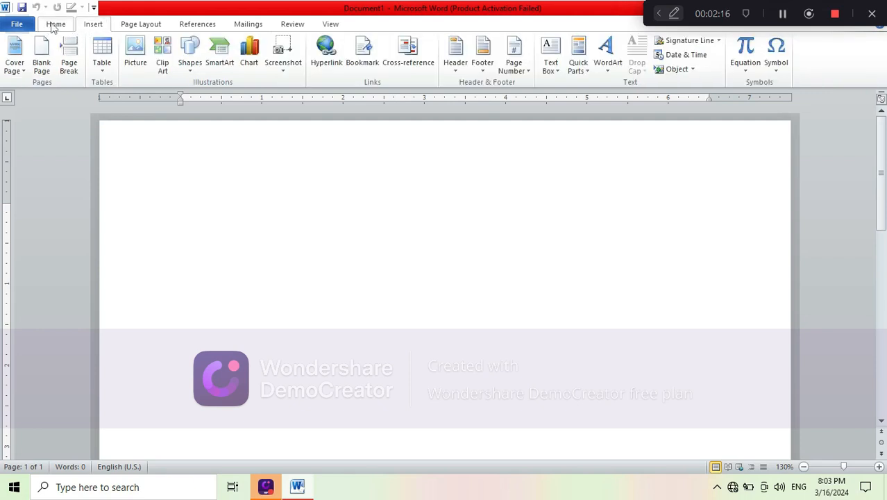
{"action": "left_click", "coordinate": [54, 25]}
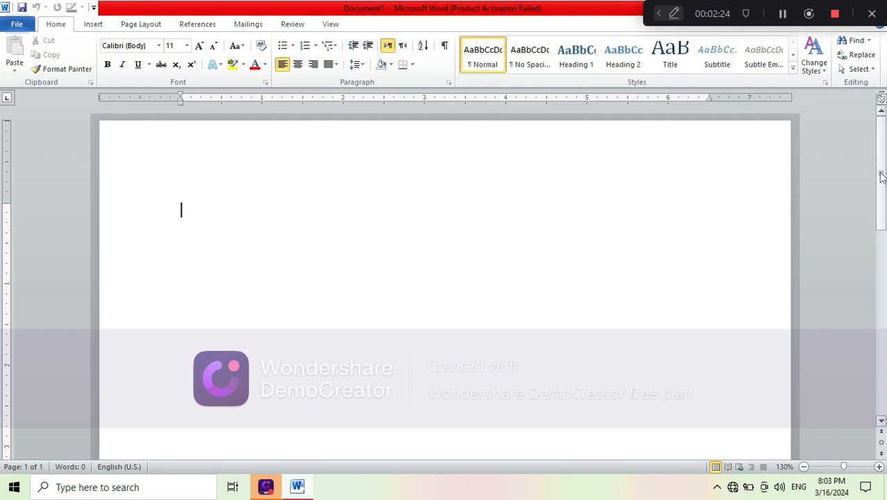
{"action": "left_click_drag", "start_coordinate": [882, 177], "coordinate": [883, 205]}
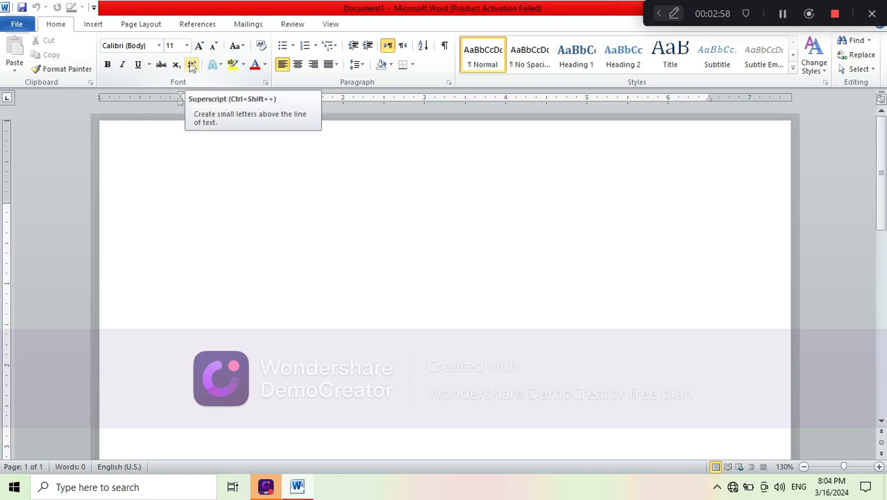
{"action": "left_click", "coordinate": [240, 46]}
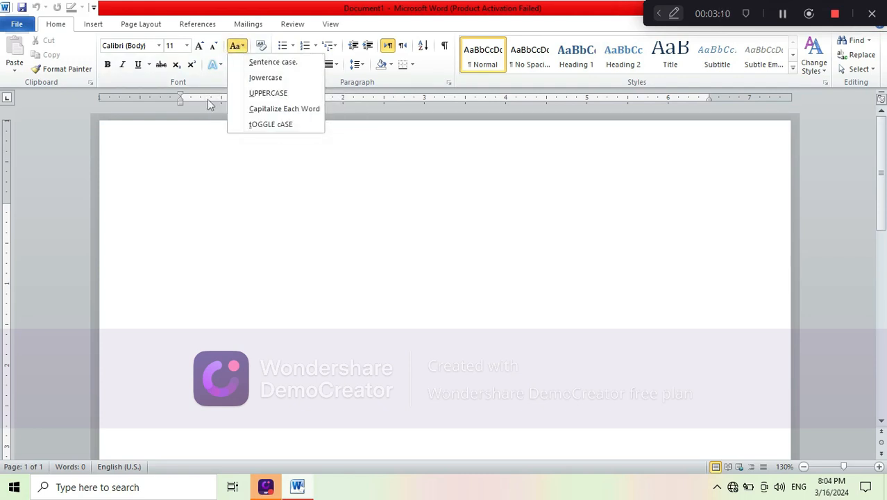
{"action": "key", "text": "Escape"}
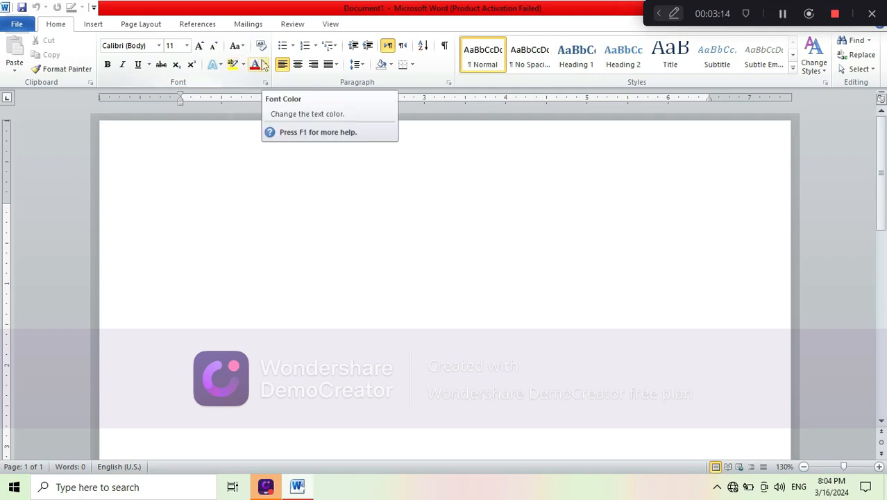
Right-align the empty paragraph, trying centred alignment along the way, and view the Justify variants without choosing one.
{"action": "left_click", "coordinate": [313, 63]}
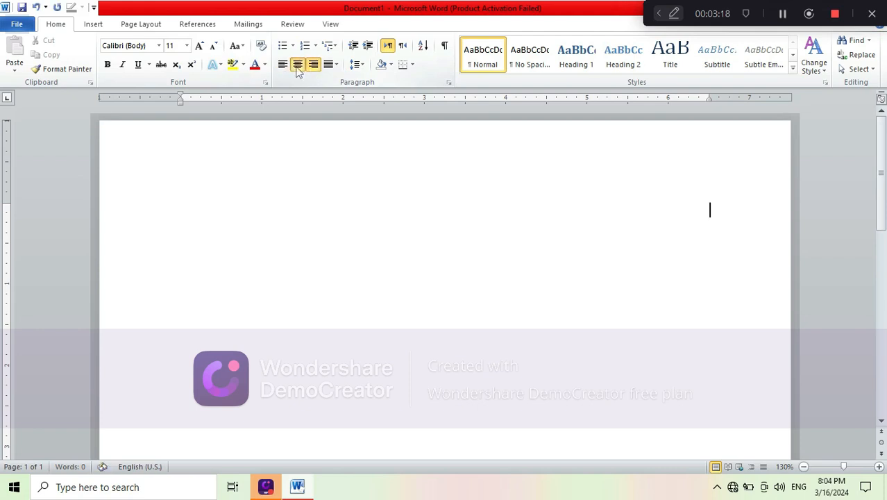
{"action": "left_click", "coordinate": [297, 67]}
{"action": "left_click", "coordinate": [315, 64]}
{"action": "left_click", "coordinate": [336, 64]}
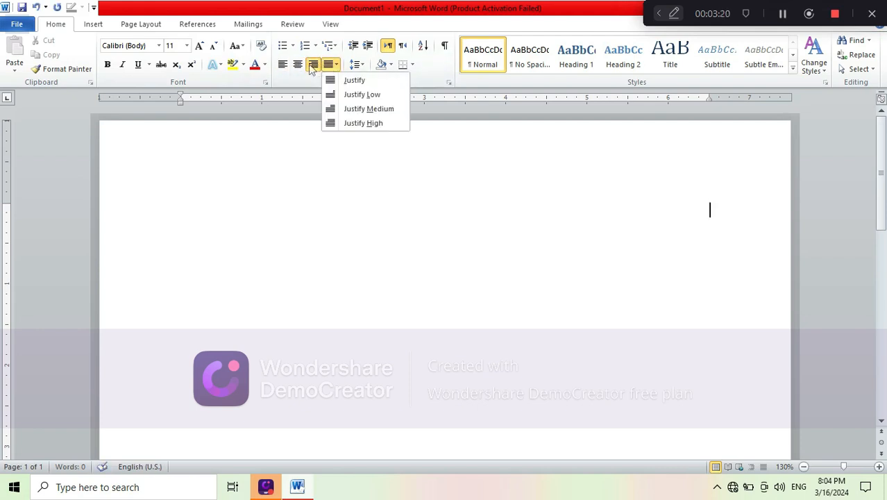
{"action": "left_click", "coordinate": [300, 70]}
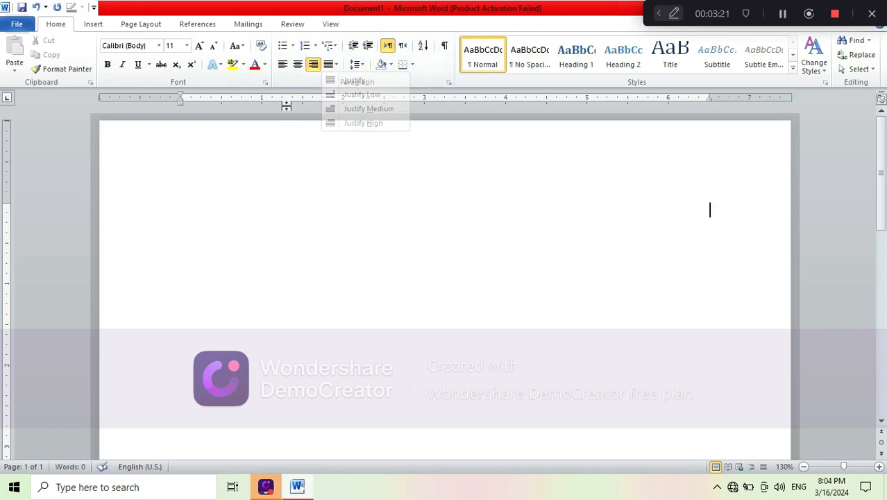
View the multilevel list library and the table insertion options without choosing anything from either.
{"action": "left_click", "coordinate": [334, 50]}
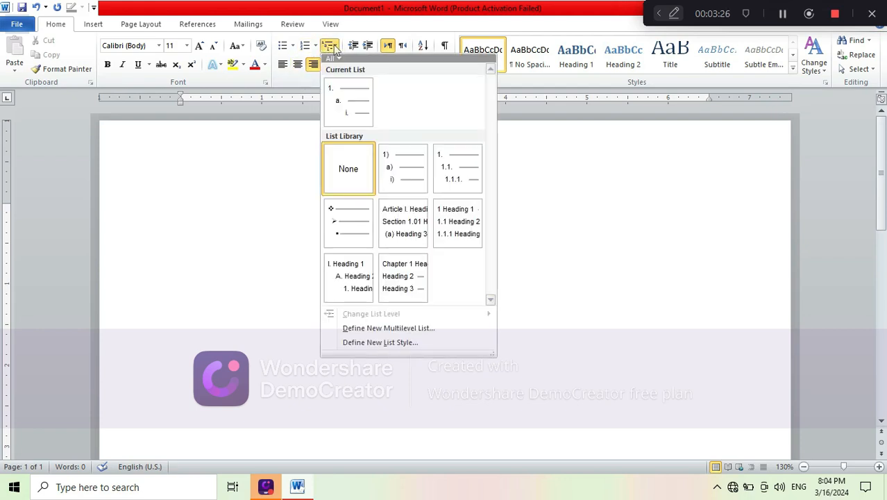
{"action": "left_click", "coordinate": [216, 192]}
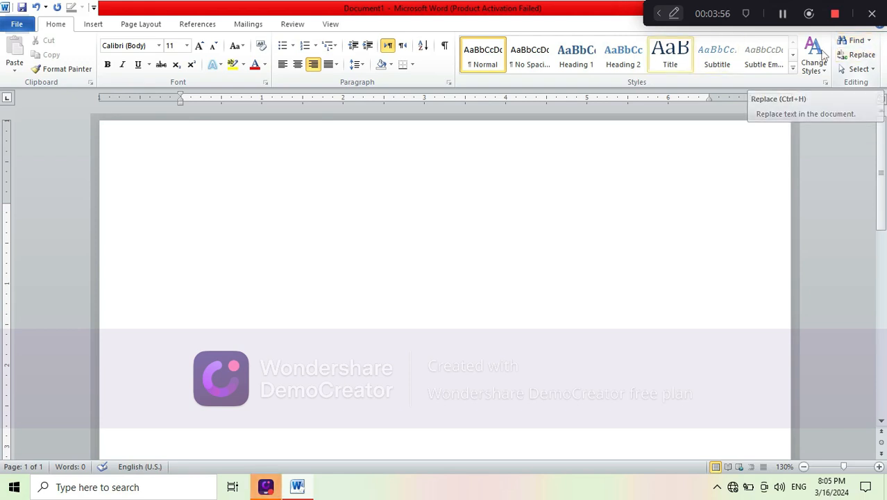
{"action": "left_click", "coordinate": [96, 24]}
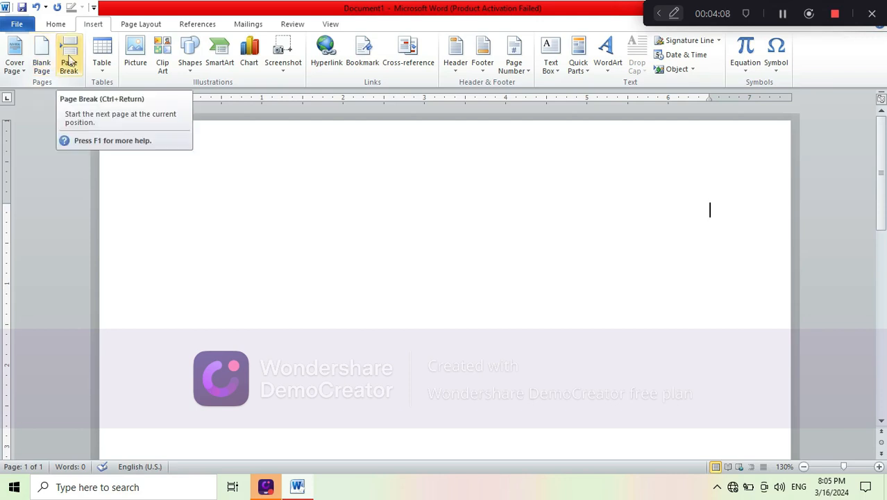
{"action": "left_click", "coordinate": [102, 74]}
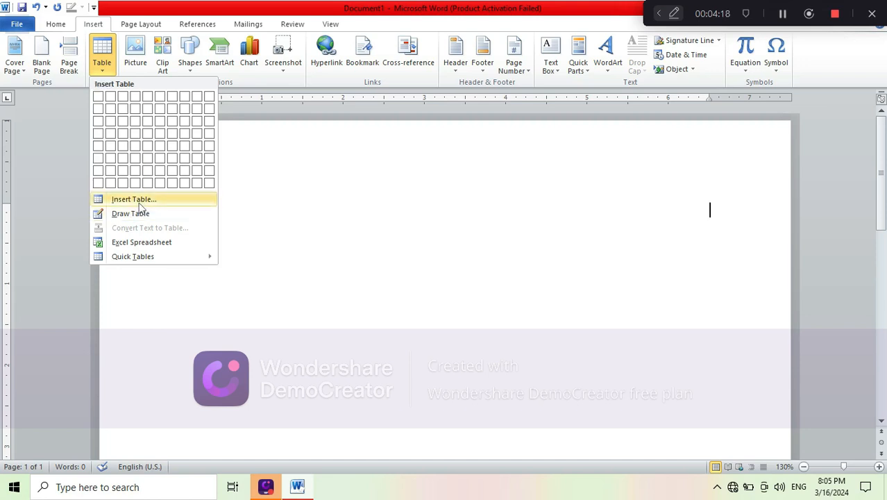
{"action": "left_click", "coordinate": [308, 232]}
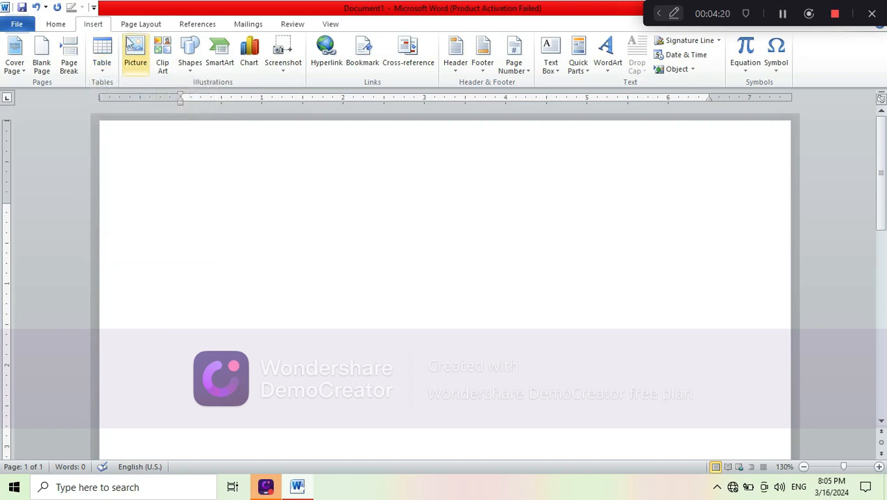
Browse the Pictures folder for an image to insert and leave without inserting one.
{"action": "left_click", "coordinate": [136, 66]}
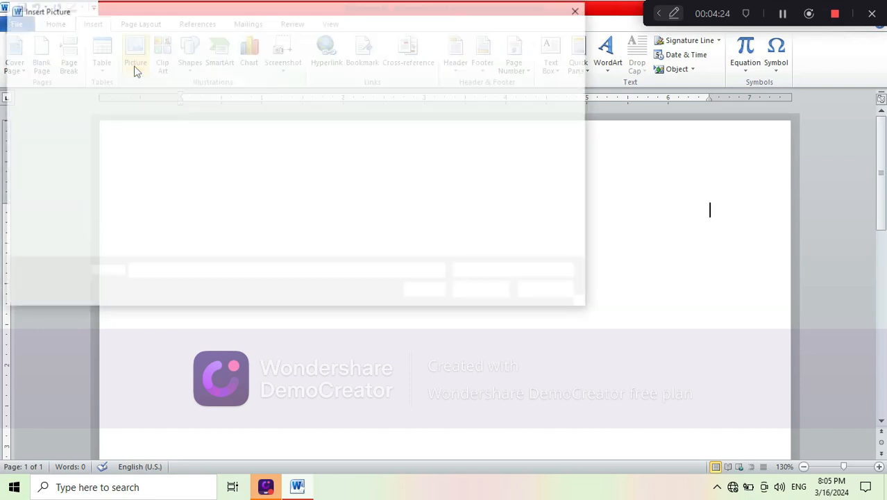
{"action": "left_click", "coordinate": [580, 8]}
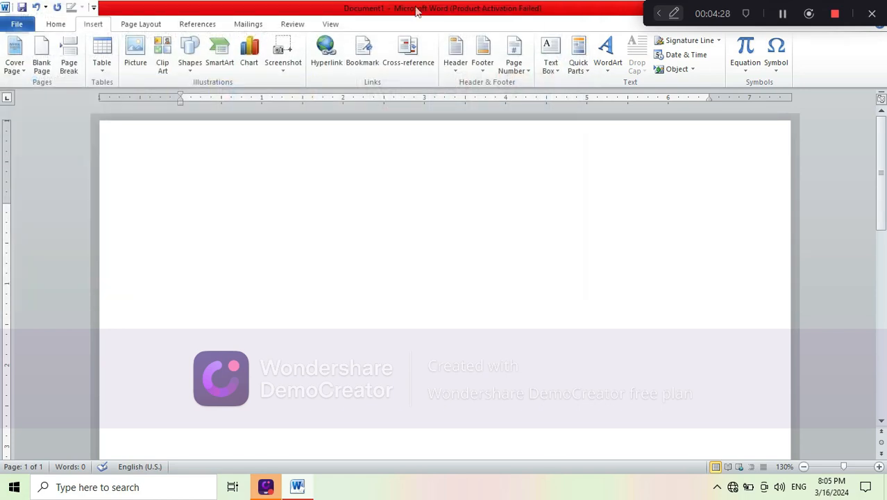
{"action": "left_click", "coordinate": [136, 56]}
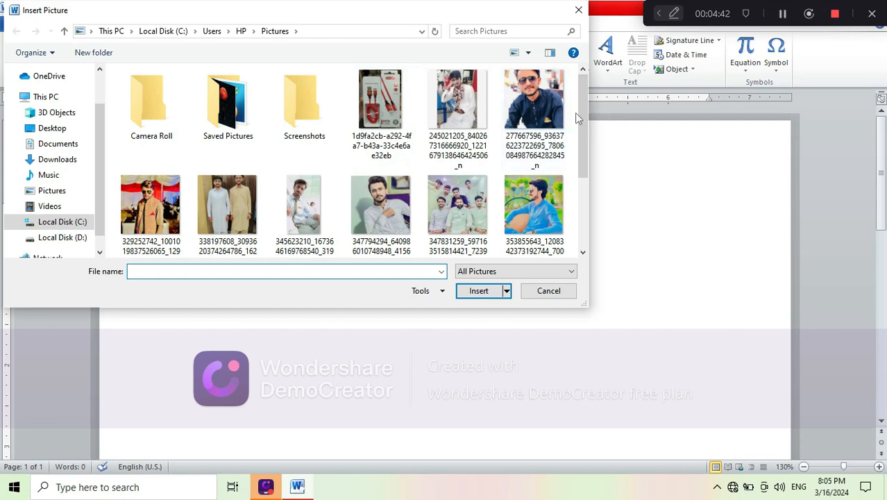
{"action": "left_click_drag", "start_coordinate": [582, 118], "coordinate": [564, 194]}
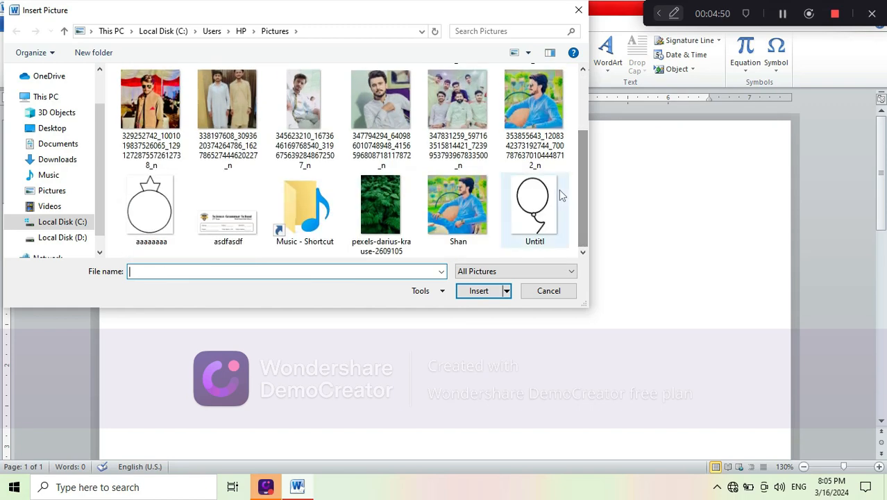
{"action": "left_click", "coordinate": [542, 291]}
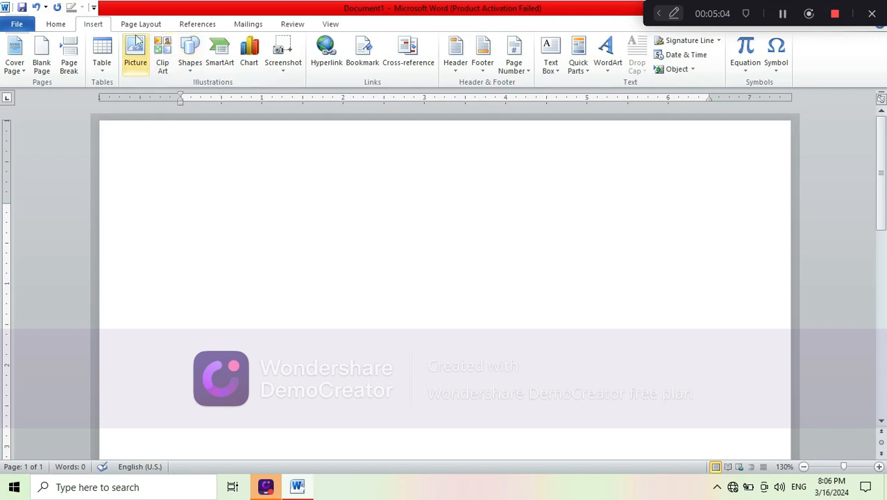
Open the Clip Art search and clear its search term.
{"action": "left_click", "coordinate": [164, 64]}
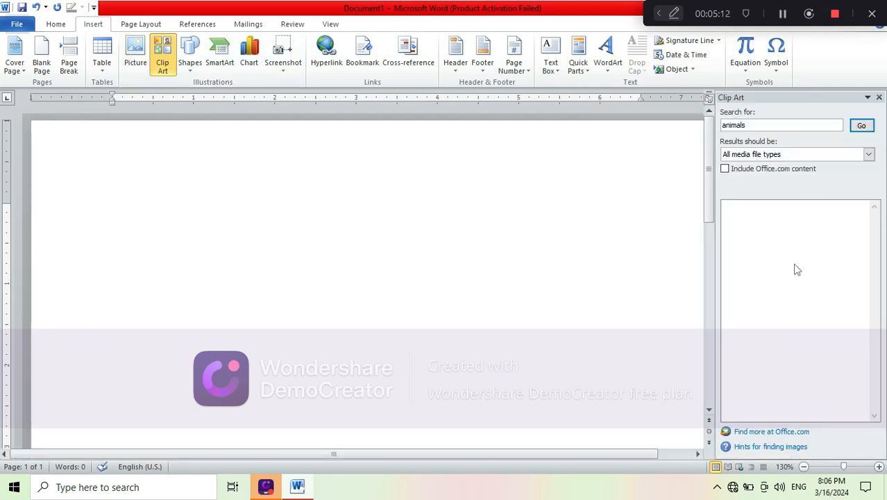
{"action": "left_click", "coordinate": [832, 124]}
{"action": "key", "text": "BackSpace"}
{"action": "key", "text": "BackSpace"}
{"action": "key", "text": "BackSpace"}
{"action": "key", "text": "BackSpace"}
{"action": "key", "text": "BackSpace"}
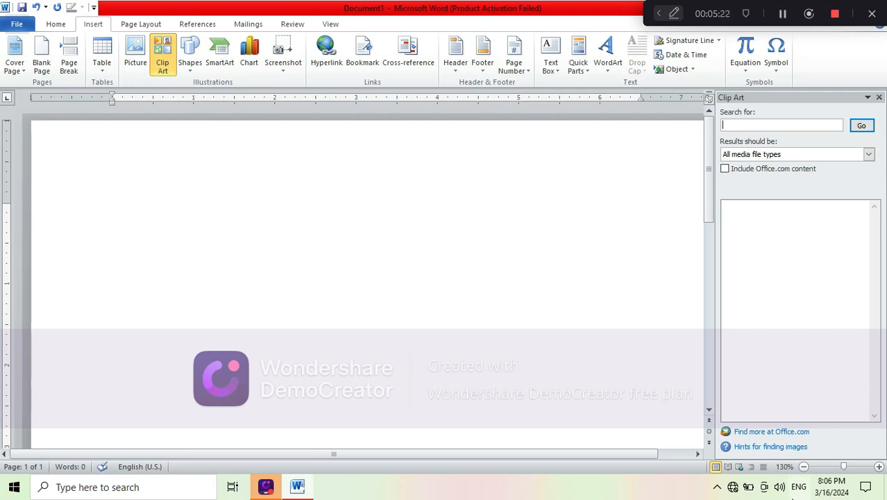
Turn on Wi-Fi and connect the computer to the Galaxy A02s1d85 network, leaving automatic connection off.
{"action": "left_click", "coordinate": [733, 489]}
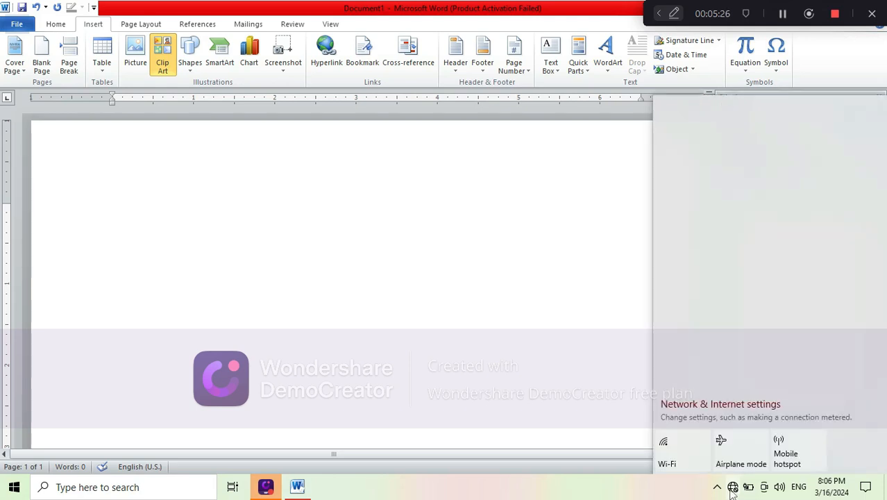
{"action": "left_click", "coordinate": [682, 450]}
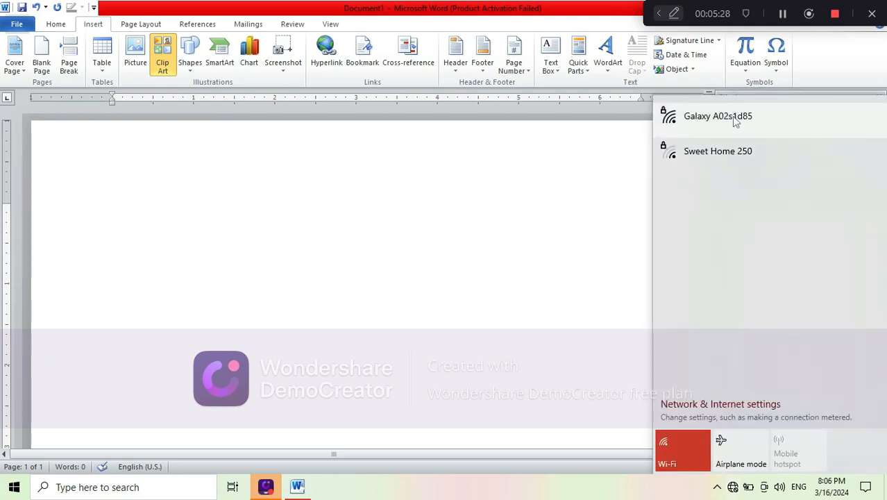
{"action": "left_click", "coordinate": [722, 125]}
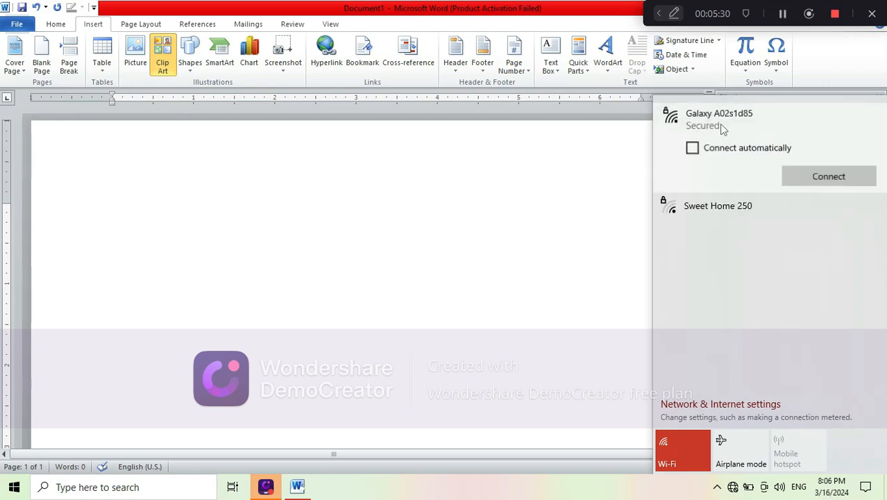
{"action": "left_click", "coordinate": [800, 177]}
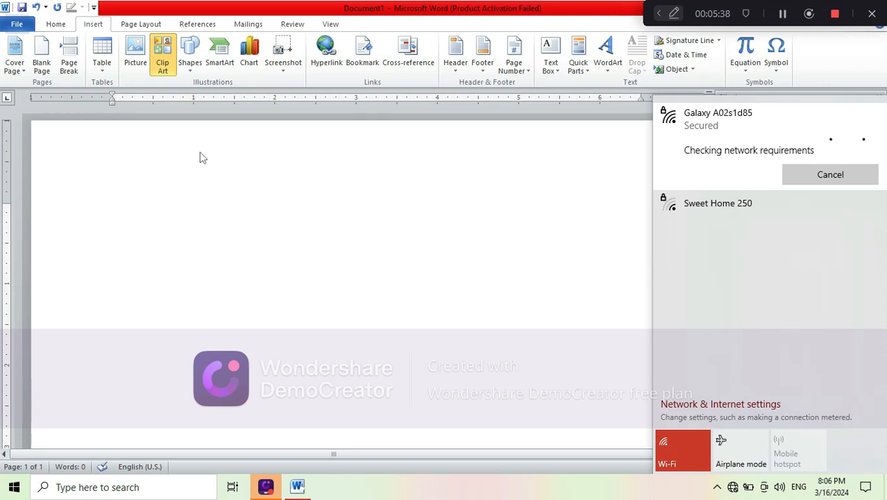
{"action": "scroll", "coordinate": [211, 181], "scroll_direction": "down", "scroll_amount": 1}
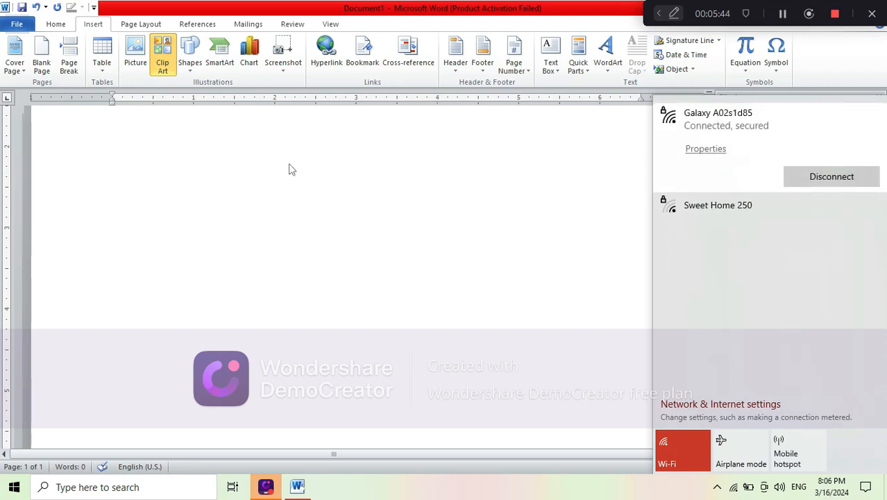
{"action": "left_click", "coordinate": [469, 296]}
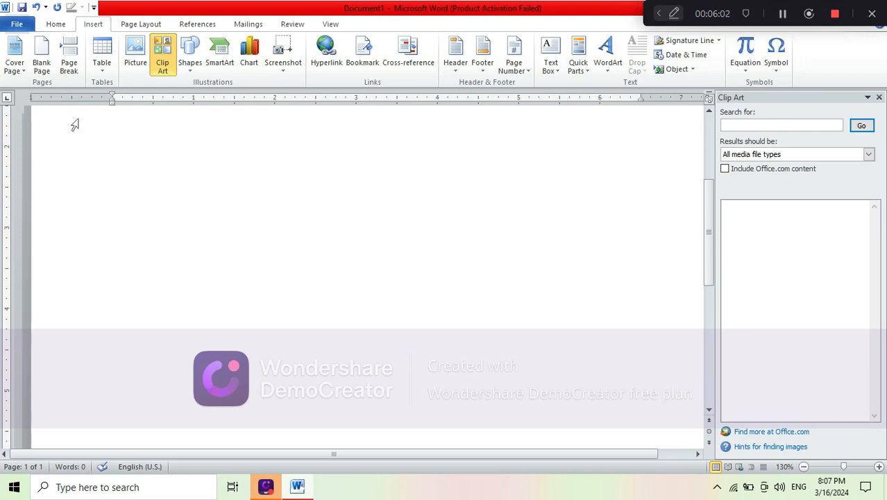
Search the clip art for "goat" and clear the search term.
{"action": "scroll", "coordinate": [76, 117], "scroll_direction": "down", "scroll_amount": 2}
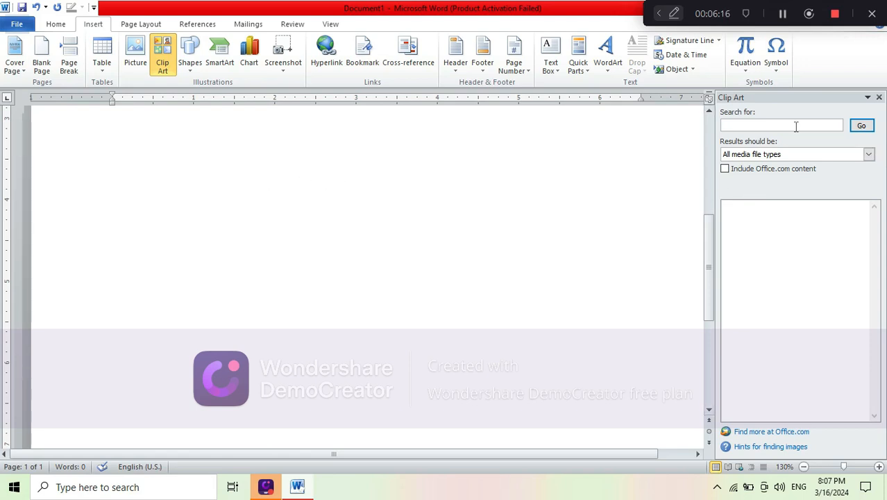
{"action": "left_click", "coordinate": [742, 124]}
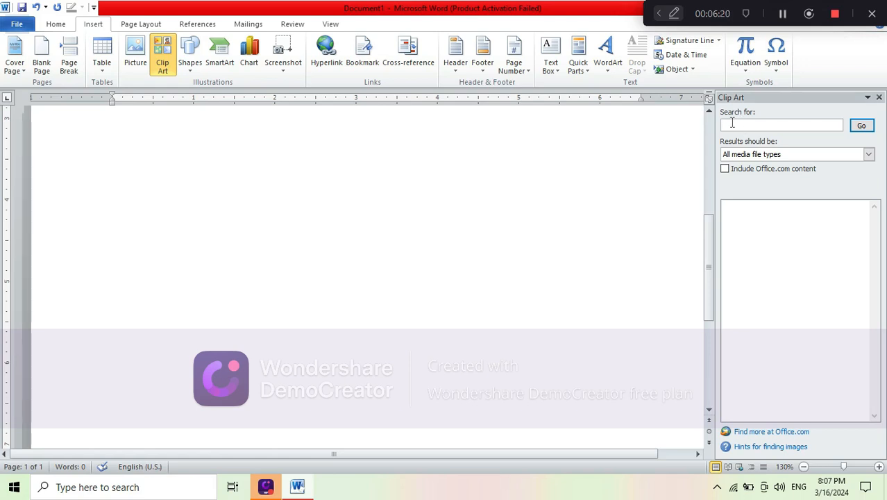
{"action": "type", "text": "goat"}
{"action": "left_click", "coordinate": [862, 128]}
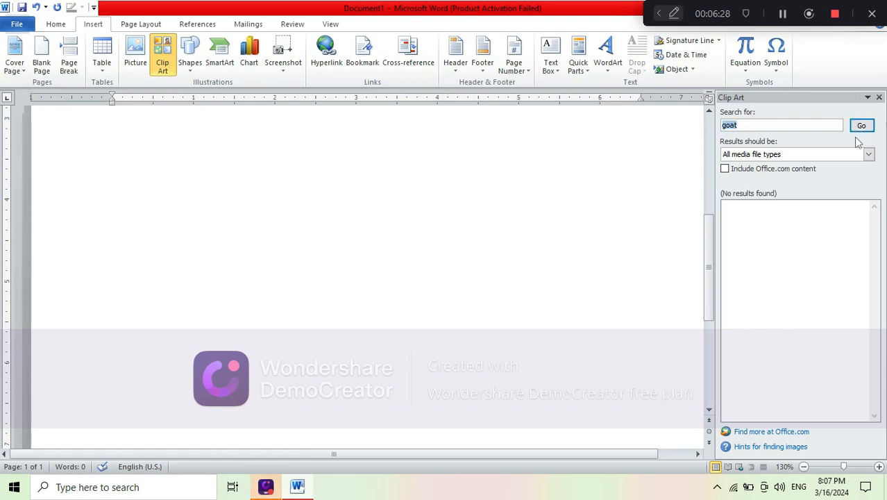
{"action": "left_click", "coordinate": [741, 125]}
{"action": "key", "text": "BackSpace"}
{"action": "key", "text": "BackSpace"}
{"action": "key", "text": "BackSpace"}
{"action": "key", "text": "BackSpace"}
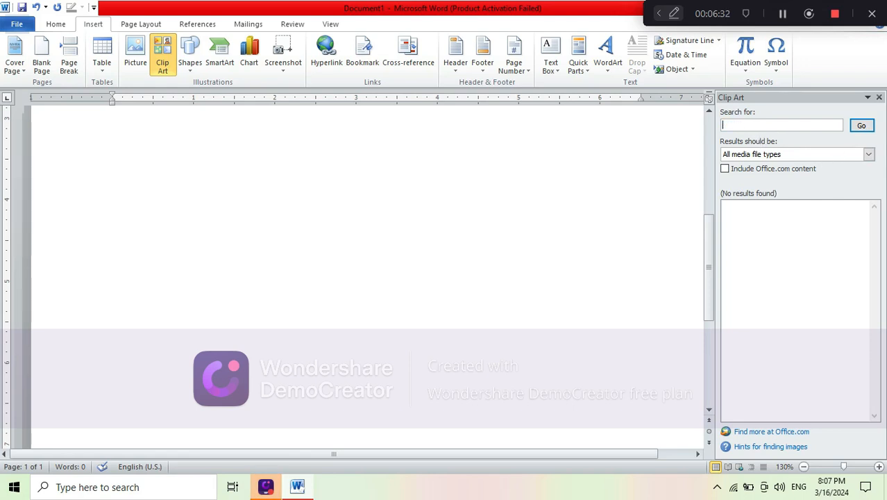
Search the clip art for "lion", retyping the term once before running the search.
{"action": "type", "text": "lion"}
{"action": "key", "text": "BackSpace"}
{"action": "key", "text": "BackSpace"}
{"action": "key", "text": "BackSpace"}
{"action": "key", "text": "BackSpace"}
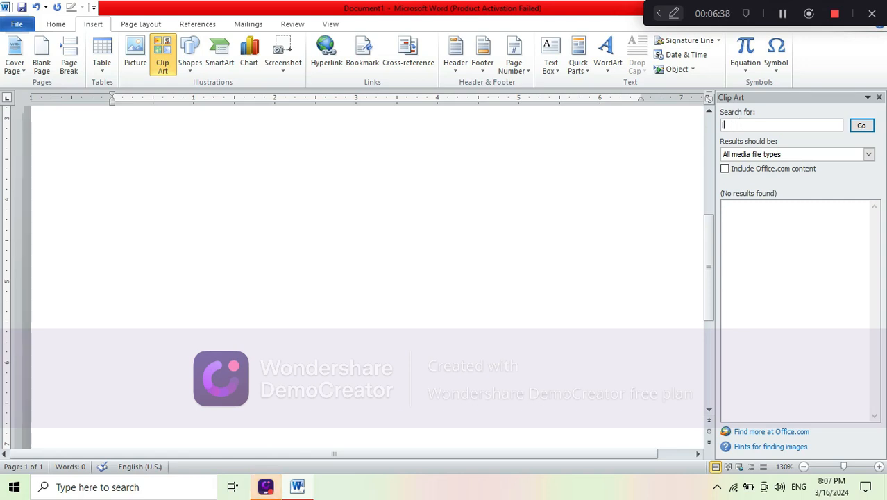
{"action": "type", "text": "lion"}
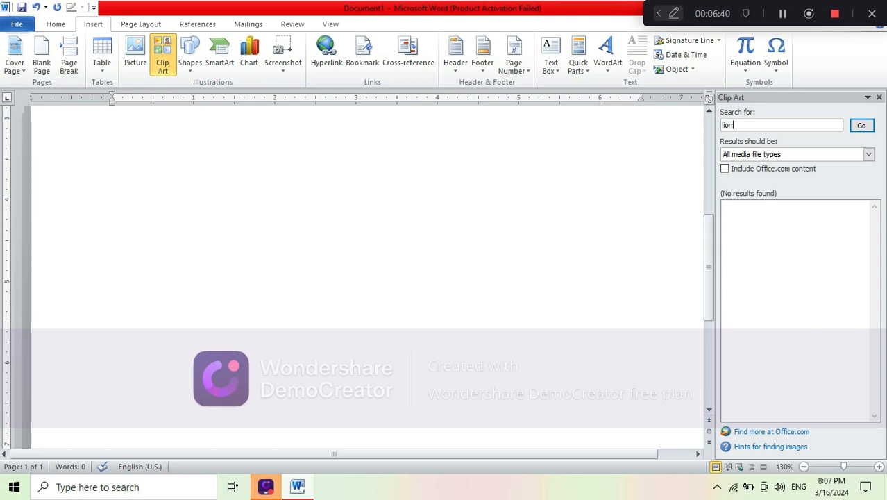
{"action": "left_click", "coordinate": [862, 126]}
{"action": "left_click", "coordinate": [794, 123]}
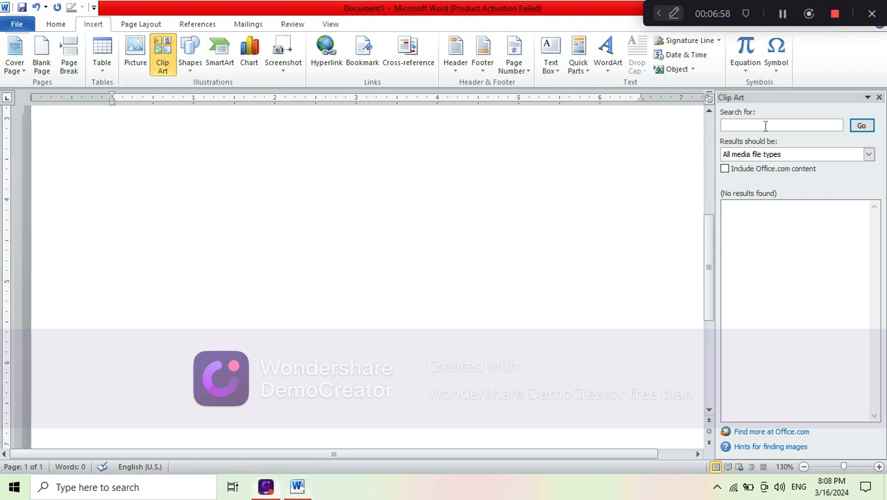
Remove the stray letter typed into the document and search the clip art for "animal".
{"action": "type", "text": "a"}
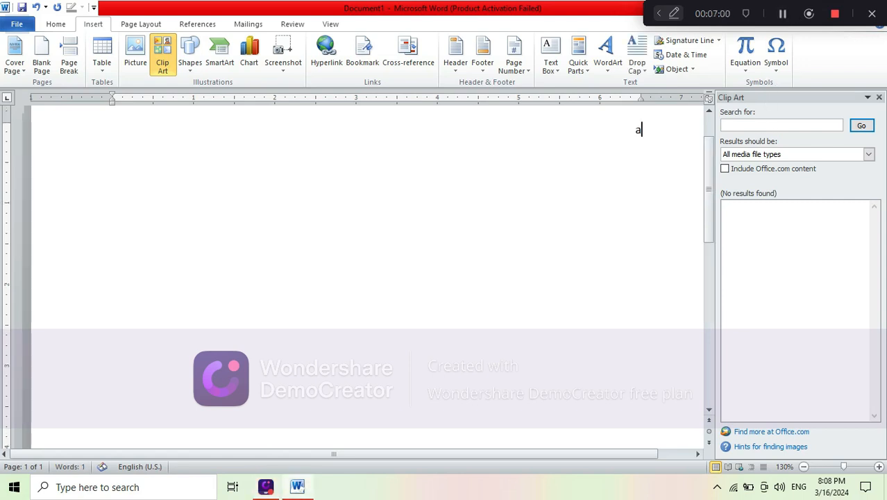
{"action": "key", "text": "BackSpace"}
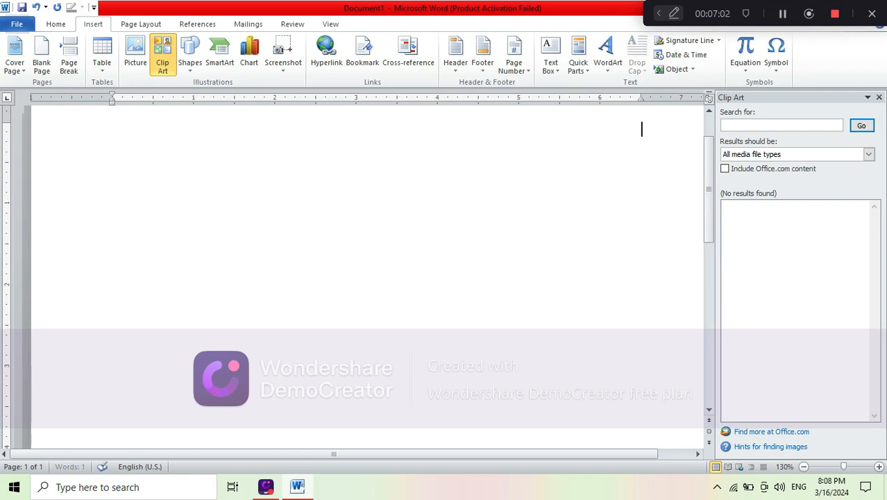
{"action": "left_click", "coordinate": [794, 125]}
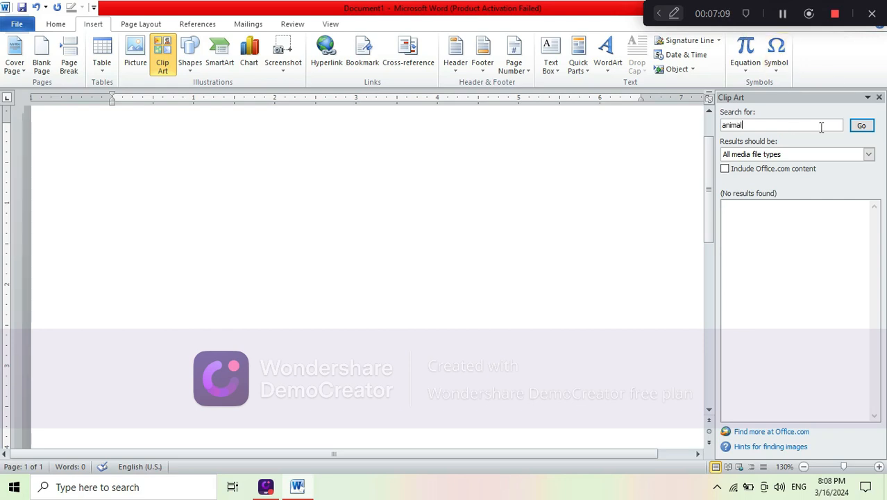
{"action": "left_click", "coordinate": [861, 126]}
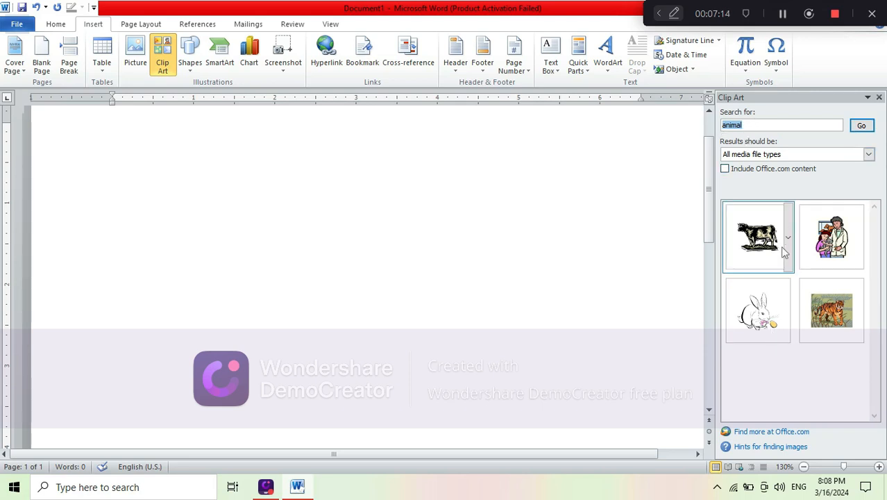
Insert the rabbit clip art into the document and shrink it to about 1.28" high by 1.4" wide.
{"action": "left_click", "coordinate": [789, 321]}
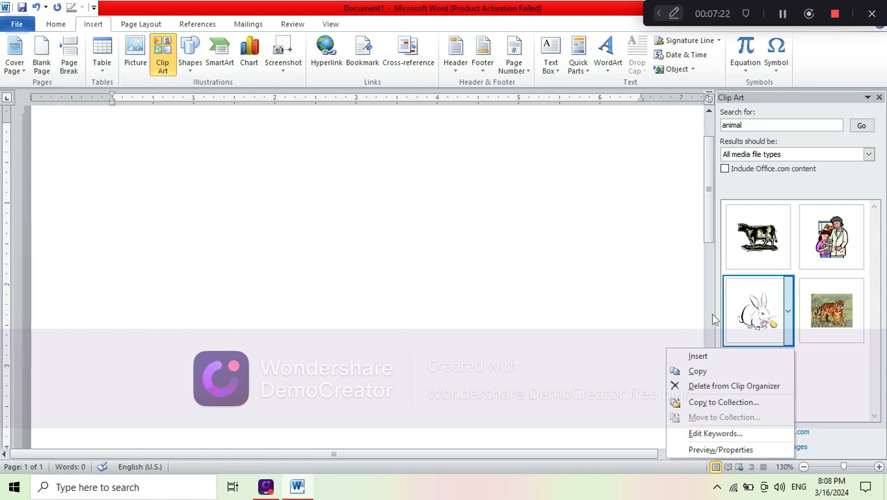
{"action": "left_click", "coordinate": [697, 357]}
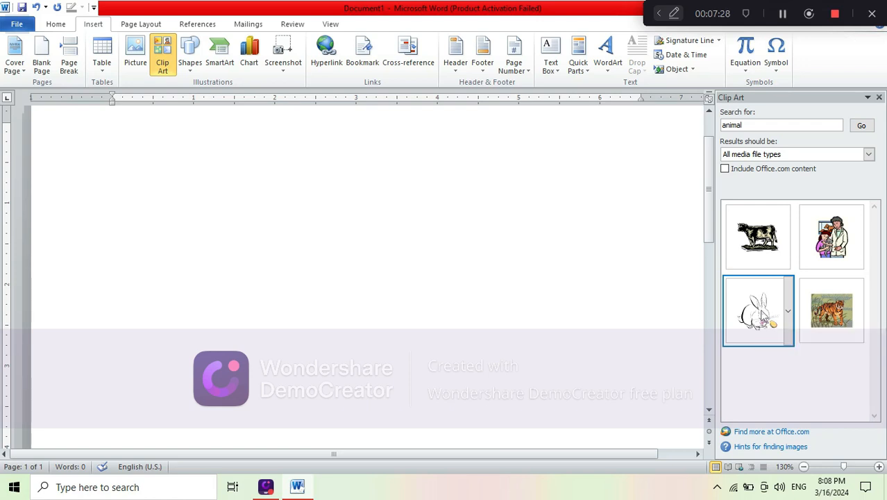
{"action": "left_click_drag", "start_coordinate": [762, 314], "coordinate": [453, 258]}
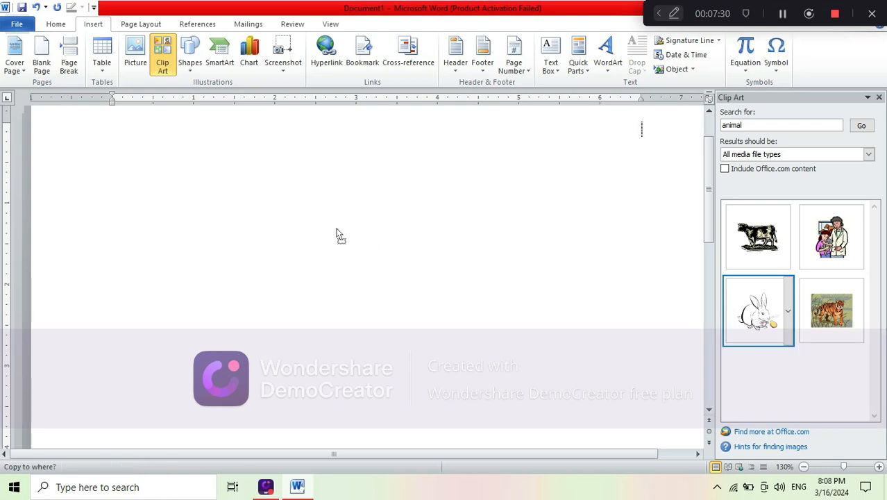
{"action": "left_click_drag", "start_coordinate": [338, 234], "coordinate": [327, 220]}
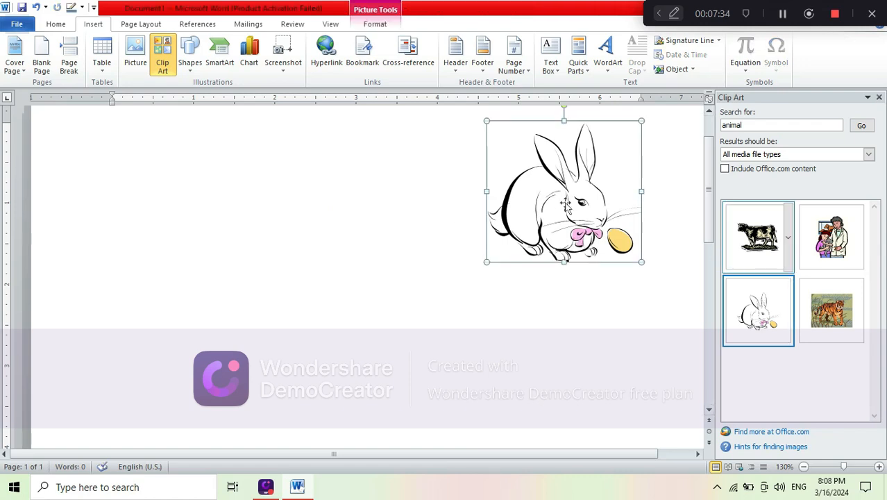
{"action": "left_click_drag", "start_coordinate": [566, 202], "coordinate": [501, 230]}
{"action": "left_click_drag", "start_coordinate": [488, 122], "coordinate": [498, 255]}
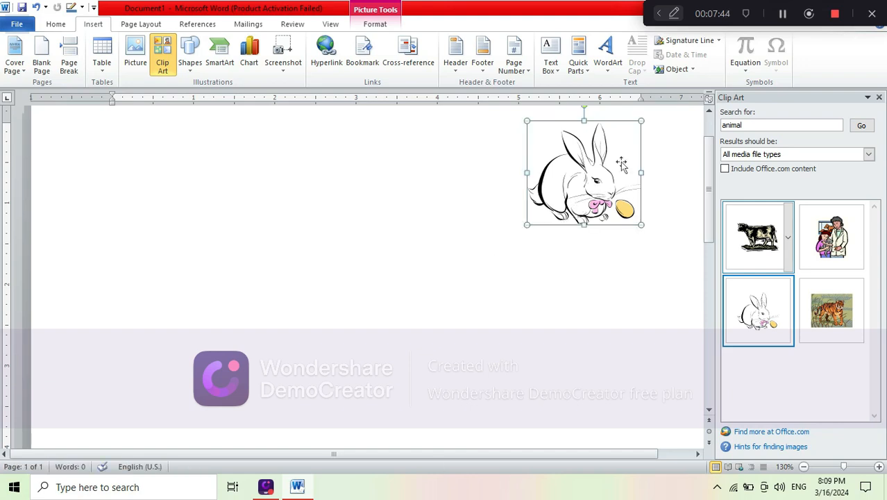
Position the rabbit picture at the page's top centre with text wrapping, and move it down near the left margin.
{"action": "left_click", "coordinate": [375, 24]}
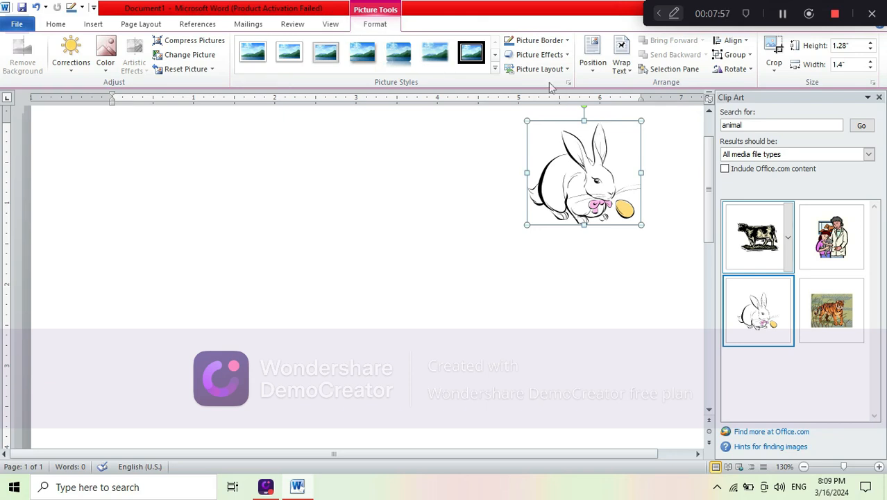
{"action": "left_click", "coordinate": [593, 59]}
{"action": "left_click", "coordinate": [626, 164]}
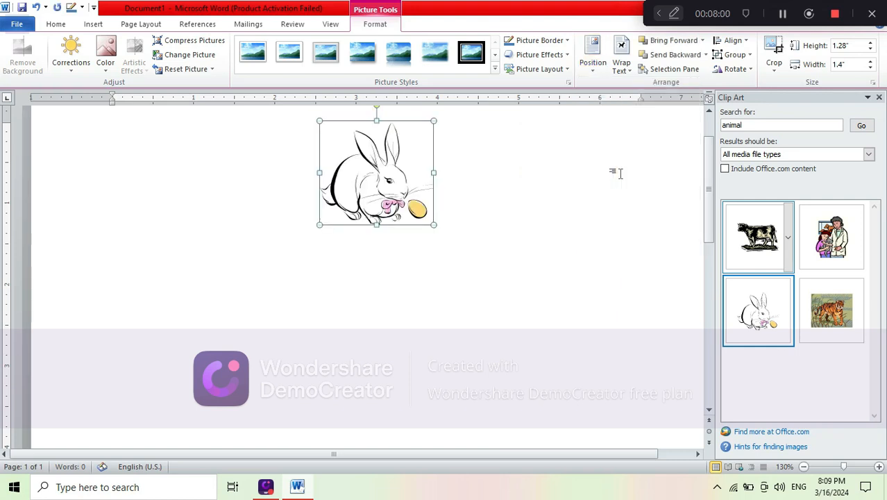
{"action": "left_click_drag", "start_coordinate": [369, 150], "coordinate": [163, 225]}
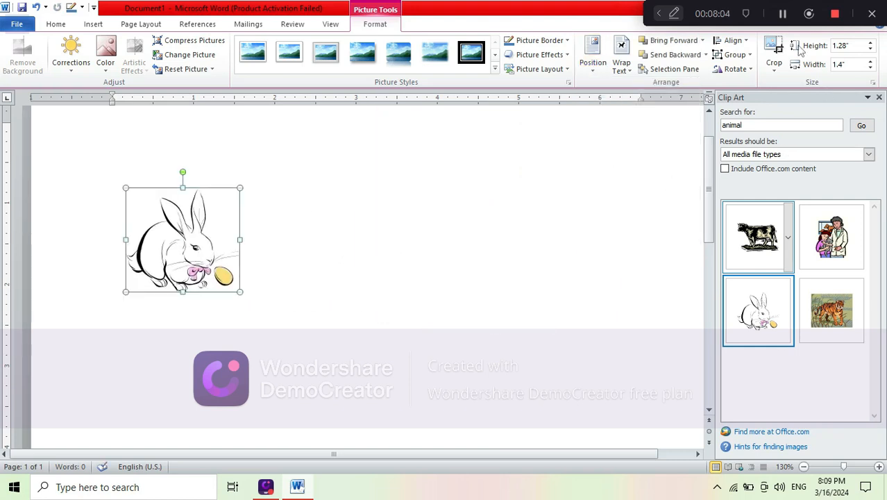
{"action": "left_click", "coordinate": [783, 14]}
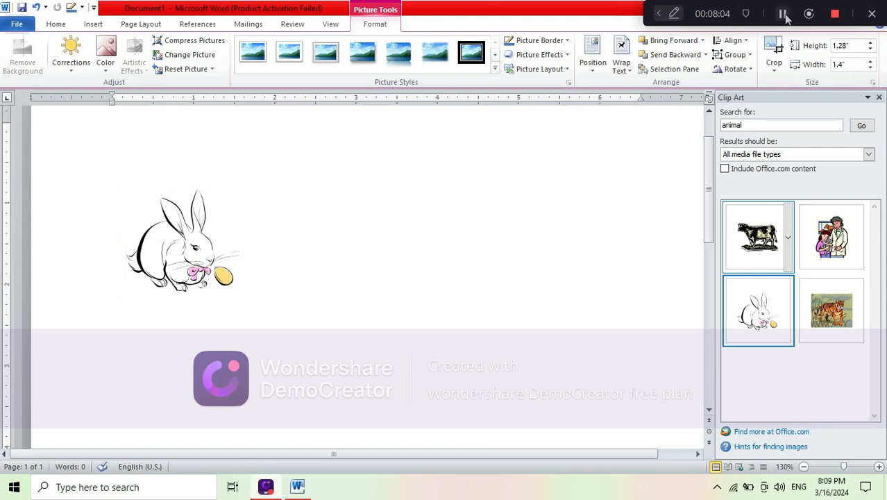
Insert the cow clip art into the document and shrink it to about 1.46" high by 2.06" wide.
{"action": "left_click", "coordinate": [755, 247]}
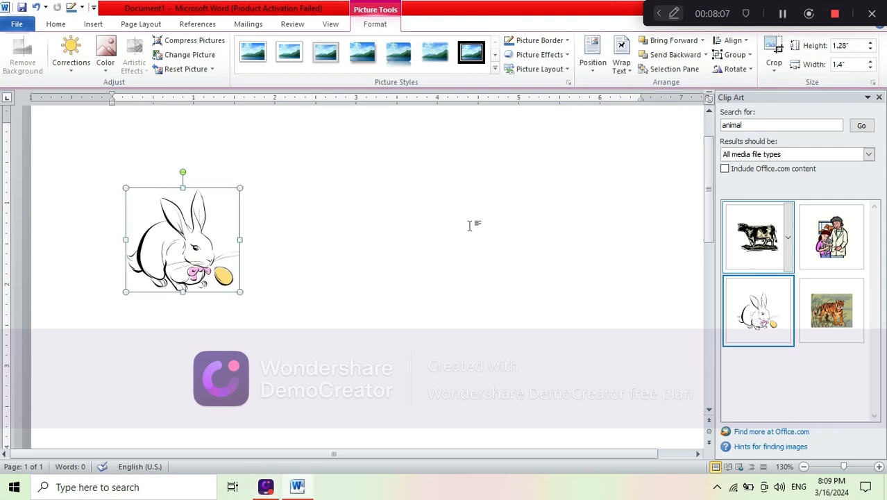
{"action": "left_click", "coordinate": [755, 230]}
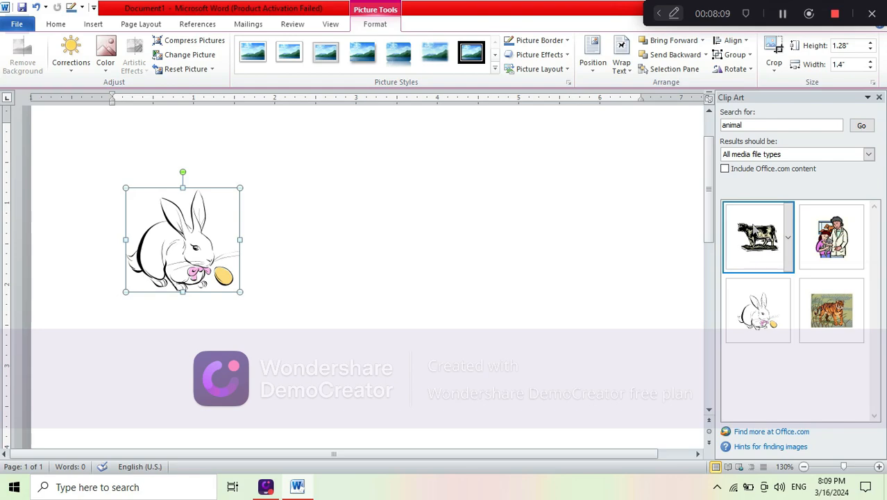
{"action": "left_click_drag", "start_coordinate": [753, 230], "coordinate": [472, 207]}
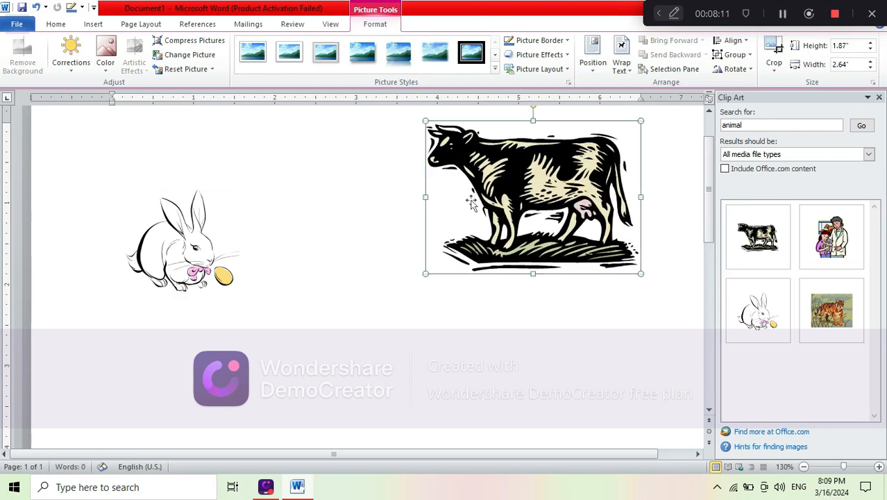
{"action": "left_click_drag", "start_coordinate": [425, 137], "coordinate": [471, 209]}
{"action": "left_click_drag", "start_coordinate": [599, 184], "coordinate": [516, 251]}
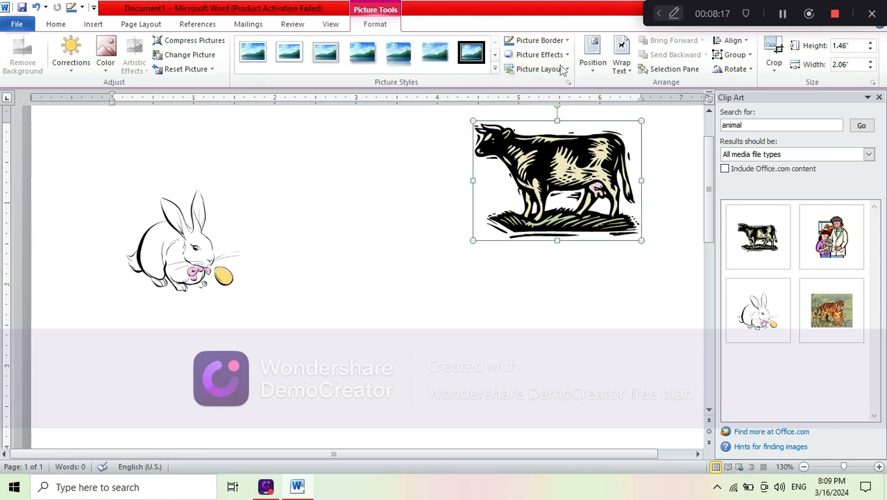
Position the cow picture at the page's bottom centre with text wrapping, and move it up beside the rabbit.
{"action": "left_click", "coordinate": [593, 57]}
{"action": "left_click", "coordinate": [642, 221]}
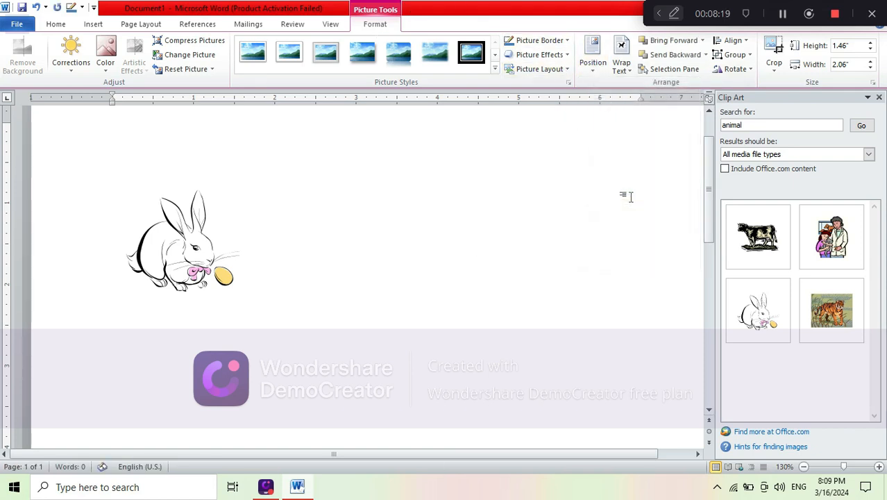
{"action": "scroll", "coordinate": [618, 250], "scroll_direction": "down", "scroll_amount": 5}
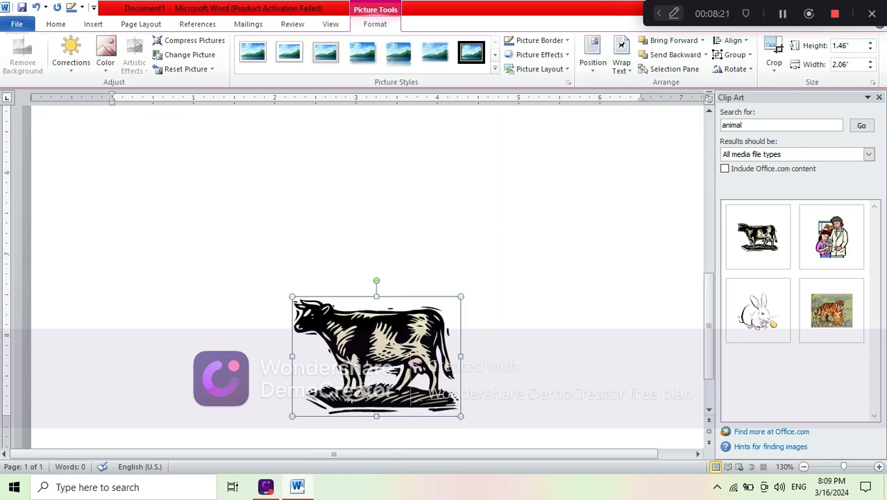
{"action": "left_click_drag", "start_coordinate": [364, 385], "coordinate": [401, 191]}
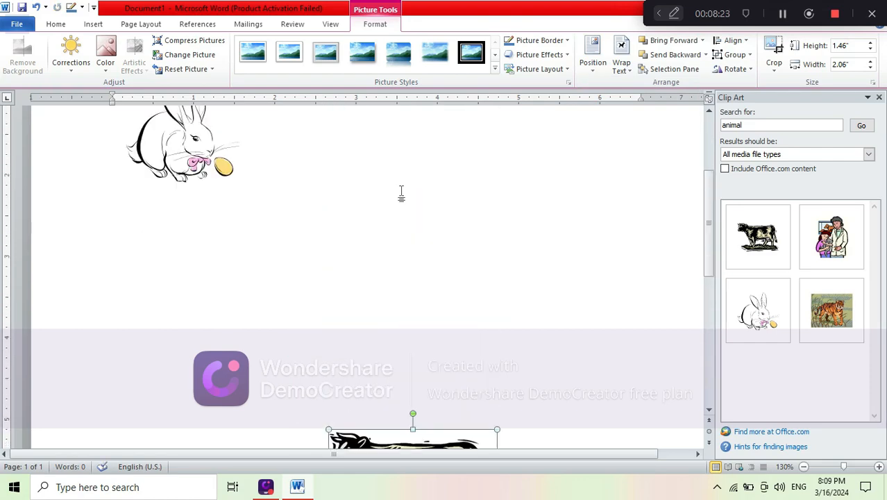
{"action": "left_click_drag", "start_coordinate": [397, 434], "coordinate": [416, 170]}
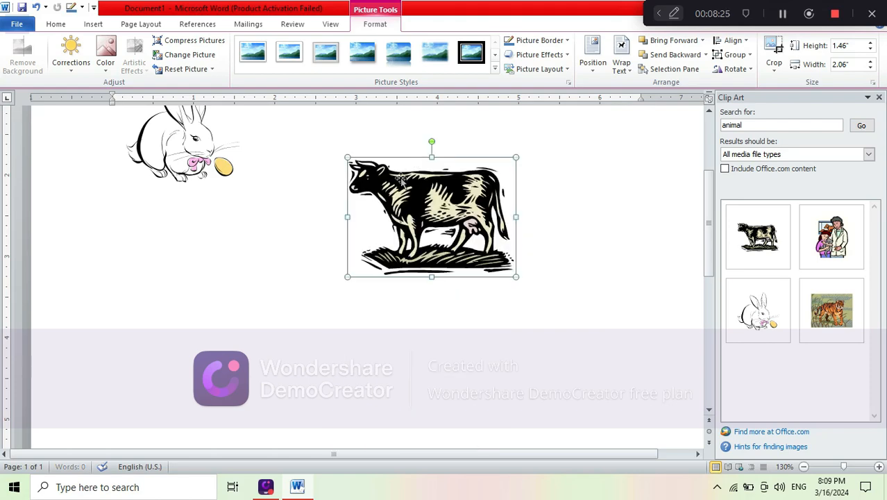
{"action": "scroll", "coordinate": [360, 220], "scroll_direction": "up", "scroll_amount": 3}
{"action": "left_click_drag", "start_coordinate": [381, 314], "coordinate": [388, 259]}
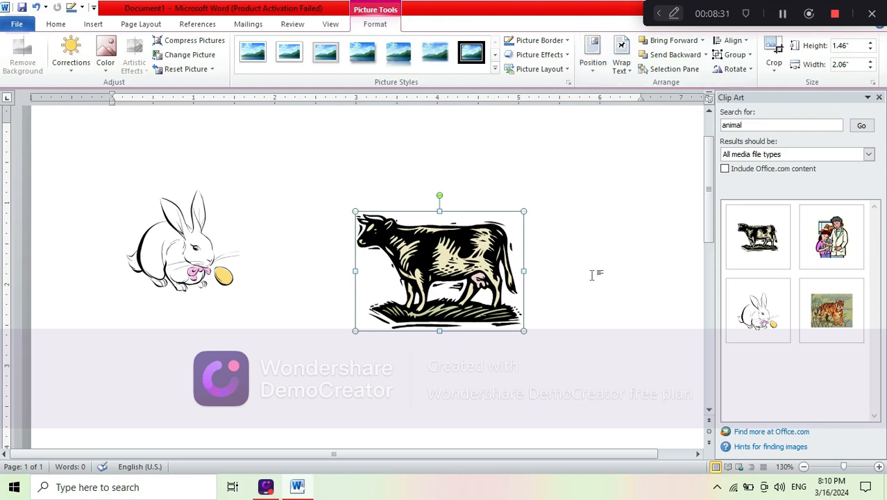
Examine the Shapes gallery, including its lines, rectangles, basic shapes, block arrows, flowchart symbols, stars and callouts.
{"action": "scroll", "coordinate": [587, 270], "scroll_direction": "up", "scroll_amount": 3}
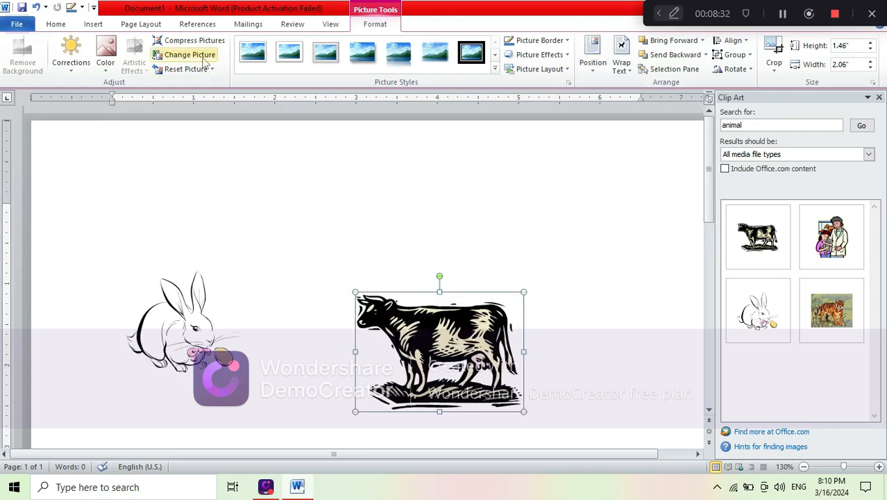
{"action": "left_click", "coordinate": [94, 26]}
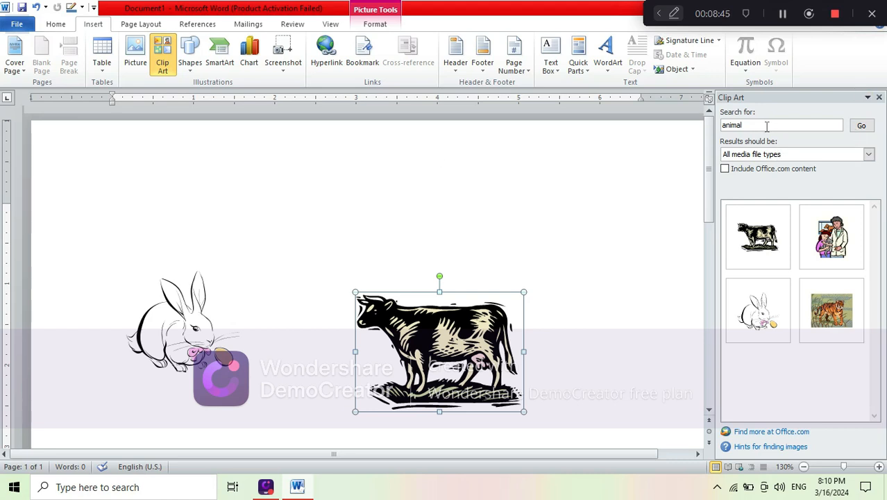
{"action": "left_click", "coordinate": [190, 64]}
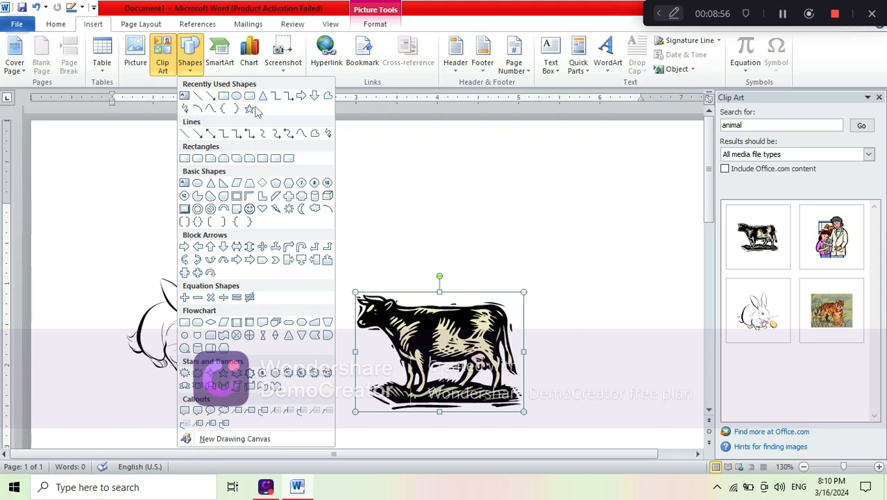
{"action": "scroll", "coordinate": [543, 215], "scroll_direction": "down", "scroll_amount": 3}
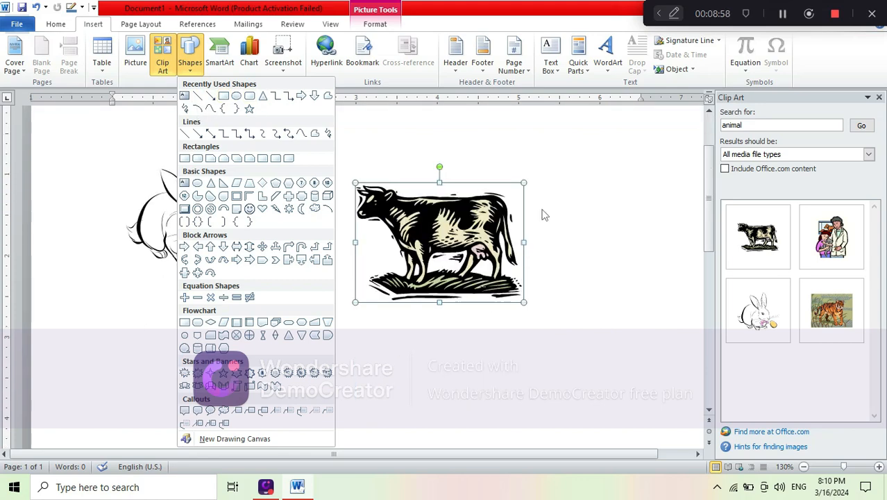
{"action": "left_click", "coordinate": [701, 222]}
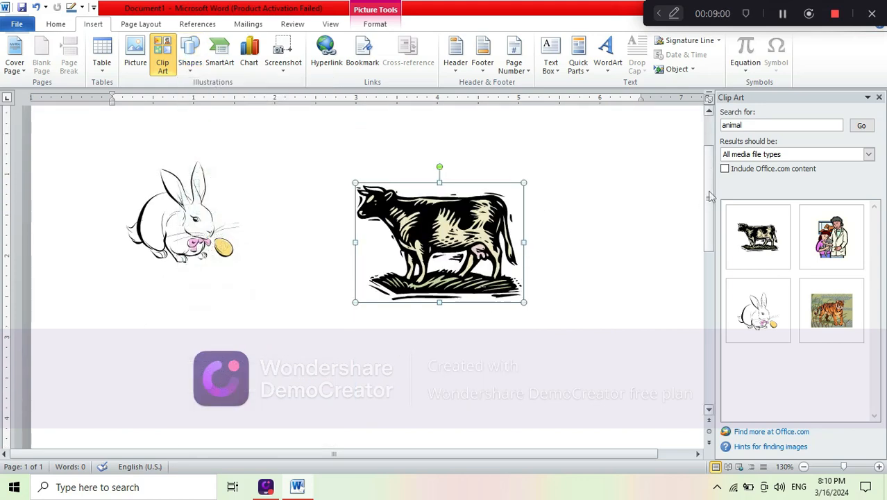
{"action": "scroll", "coordinate": [708, 173], "scroll_direction": "up", "scroll_amount": 3}
{"action": "left_click", "coordinate": [185, 59]}
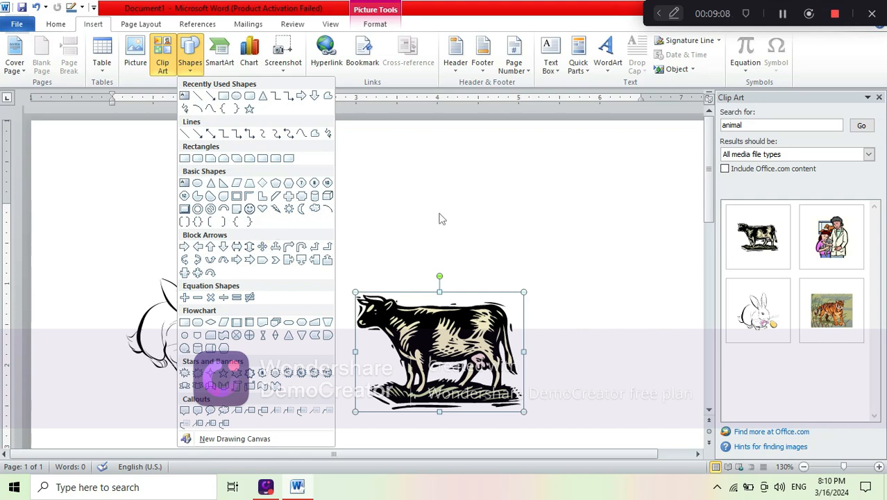
{"action": "left_click", "coordinate": [722, 191]}
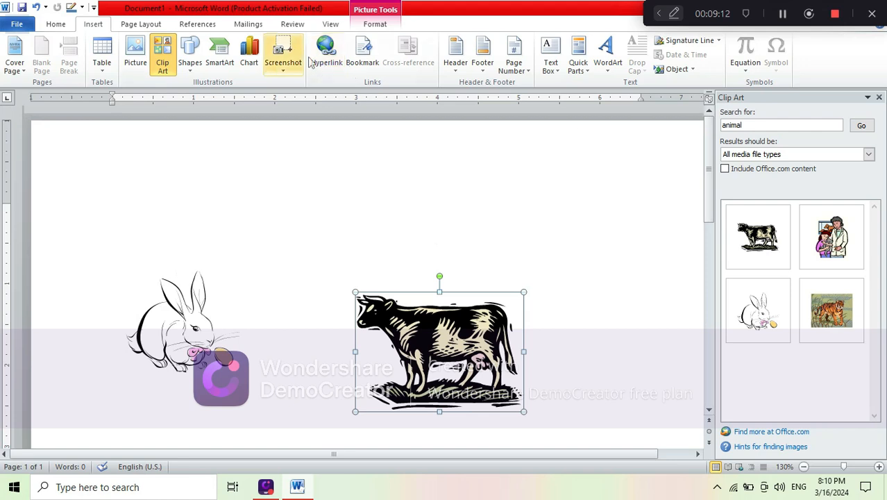
{"action": "left_click", "coordinate": [186, 64]}
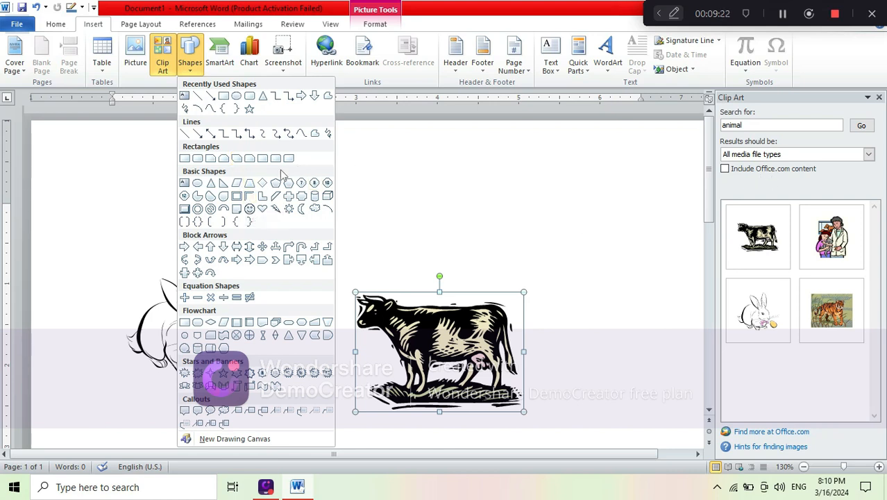
{"action": "left_click", "coordinate": [377, 200]}
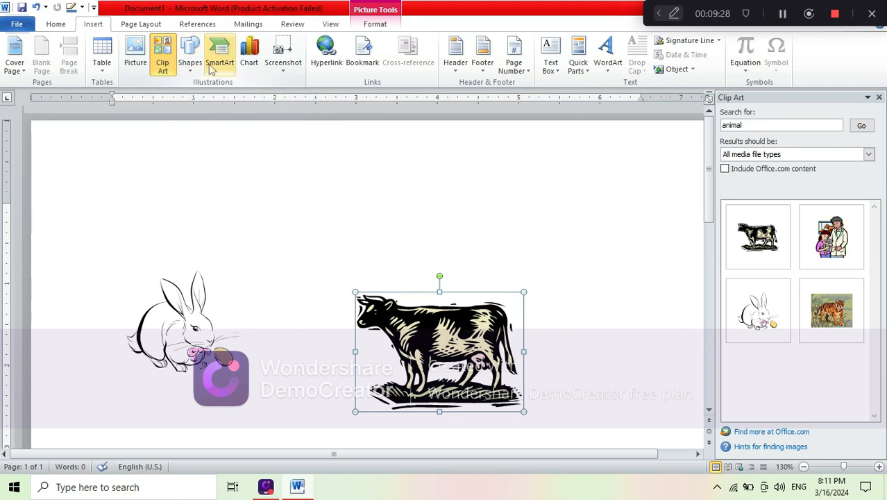
Insert an Alternating Hexagons SmartArt graphic between the rabbit and the cow, and shrink its frame.
{"action": "left_click", "coordinate": [219, 62]}
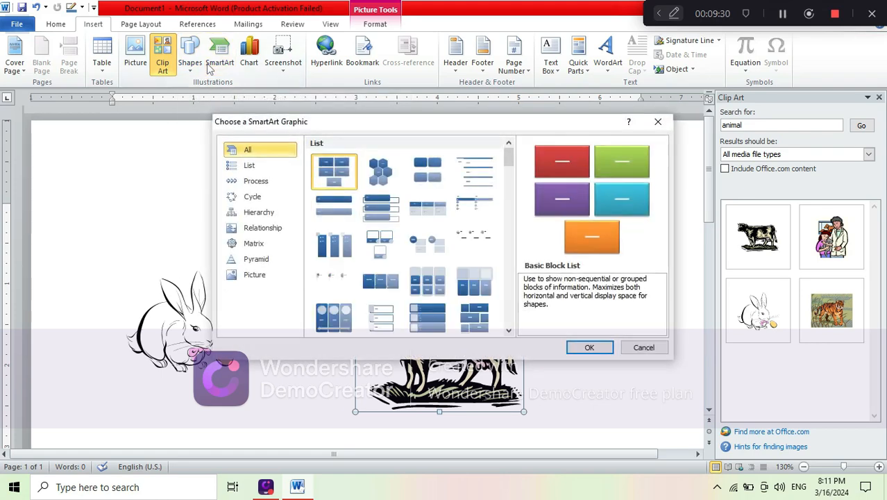
{"action": "scroll", "coordinate": [437, 229], "scroll_direction": "down", "scroll_amount": 10}
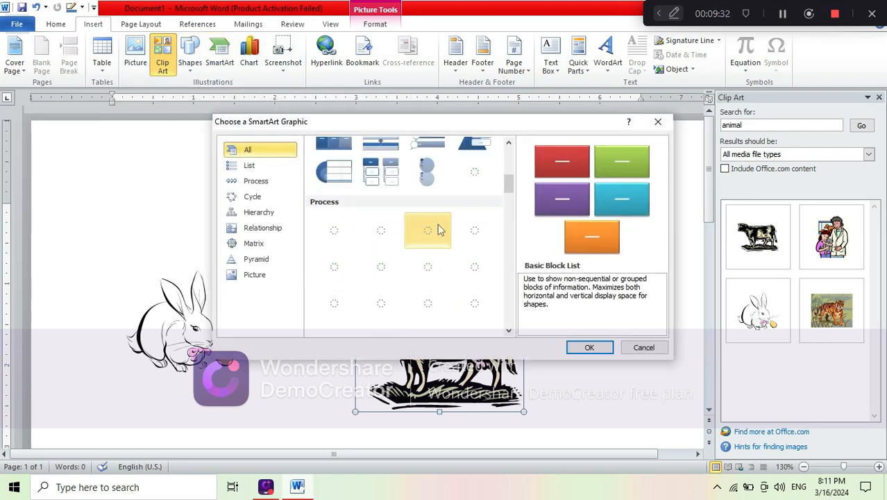
{"action": "scroll", "coordinate": [437, 233], "scroll_direction": "down", "scroll_amount": 5}
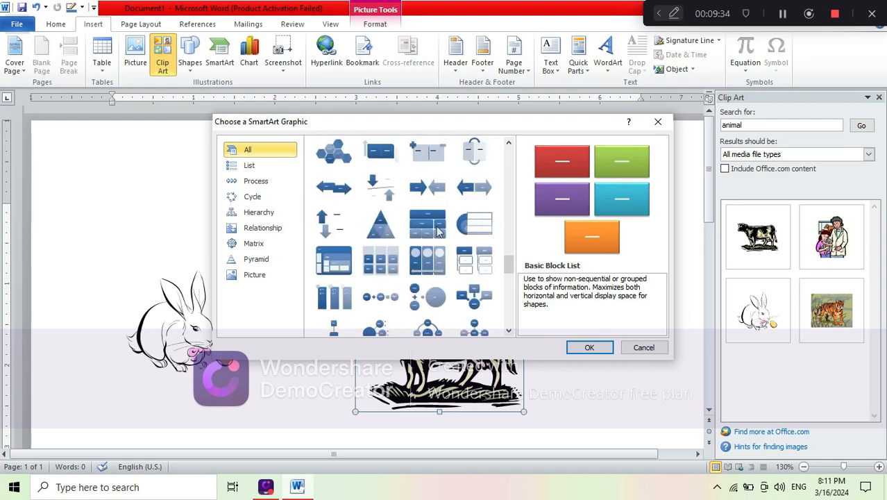
{"action": "scroll", "coordinate": [437, 232], "scroll_direction": "up", "scroll_amount": 15}
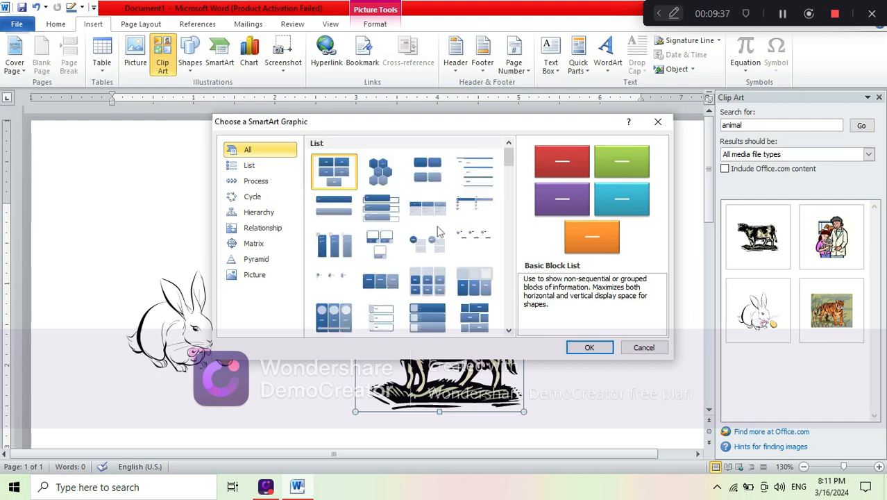
{"action": "left_click", "coordinate": [384, 176]}
{"action": "left_click", "coordinate": [589, 347]}
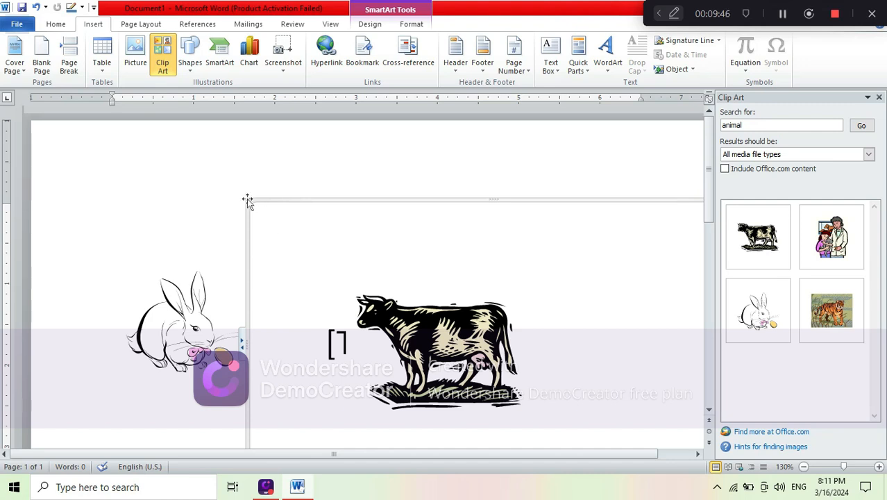
{"action": "left_click_drag", "start_coordinate": [247, 200], "coordinate": [132, 139]}
{"action": "left_click_drag", "start_coordinate": [251, 201], "coordinate": [278, 241]}
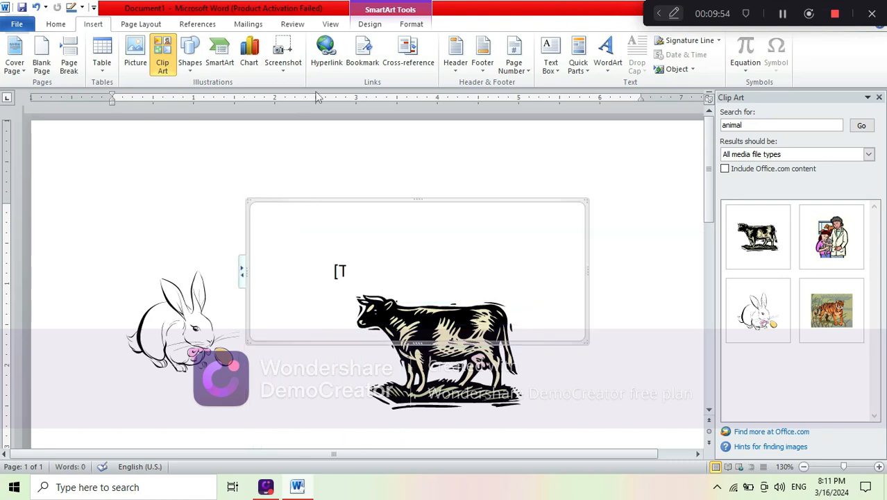
Replace the selected SmartArt graphic with a Hierarchy List and shrink its frame to fit above the cow.
{"action": "left_click", "coordinate": [220, 54]}
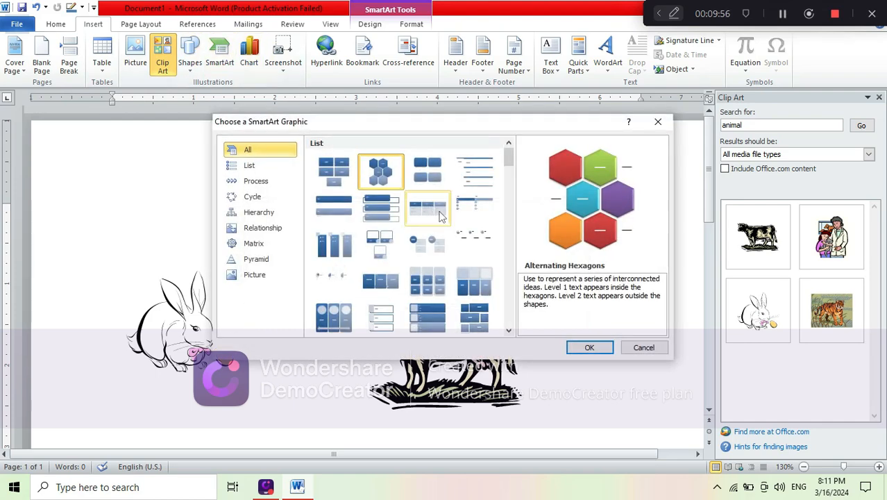
{"action": "scroll", "coordinate": [438, 215], "scroll_direction": "down", "scroll_amount": 5}
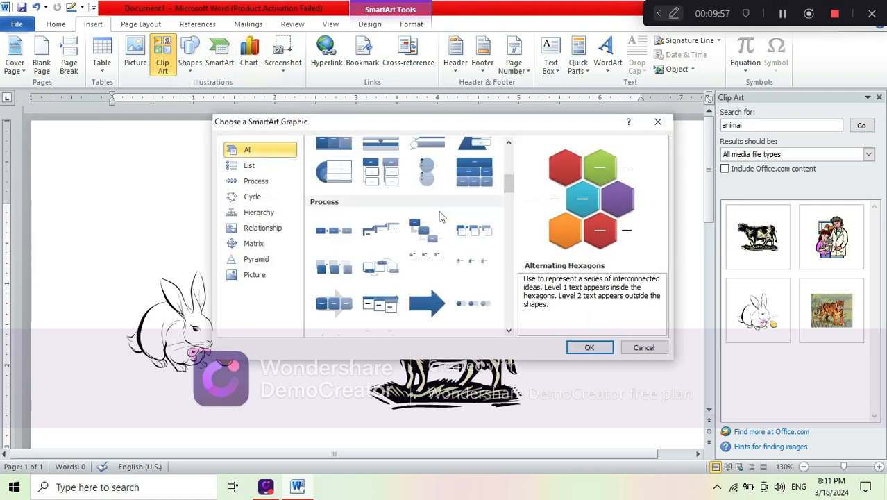
{"action": "left_click", "coordinate": [389, 173]}
{"action": "left_click", "coordinate": [588, 350]}
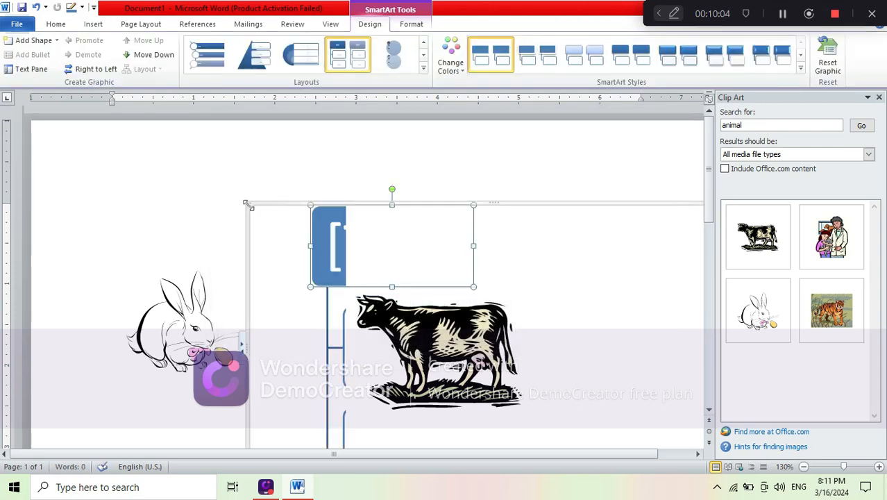
{"action": "left_click_drag", "start_coordinate": [249, 206], "coordinate": [461, 375]}
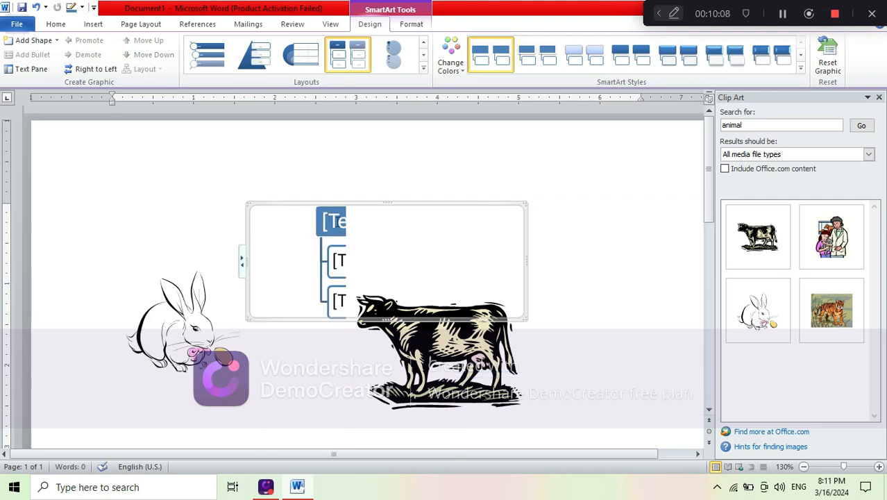
Enter heading text beginning with "addm" in the top box of the Hierarchy List.
{"action": "left_click", "coordinate": [336, 222]}
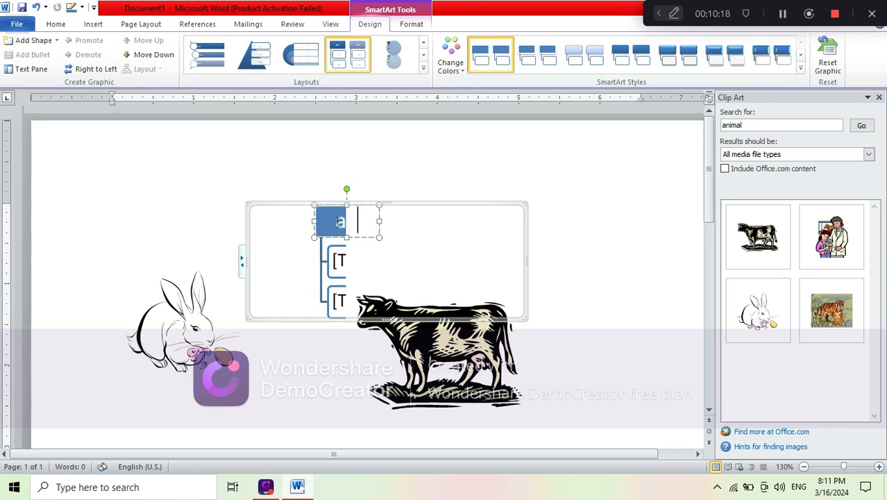
{"action": "type", "text": "address o"}
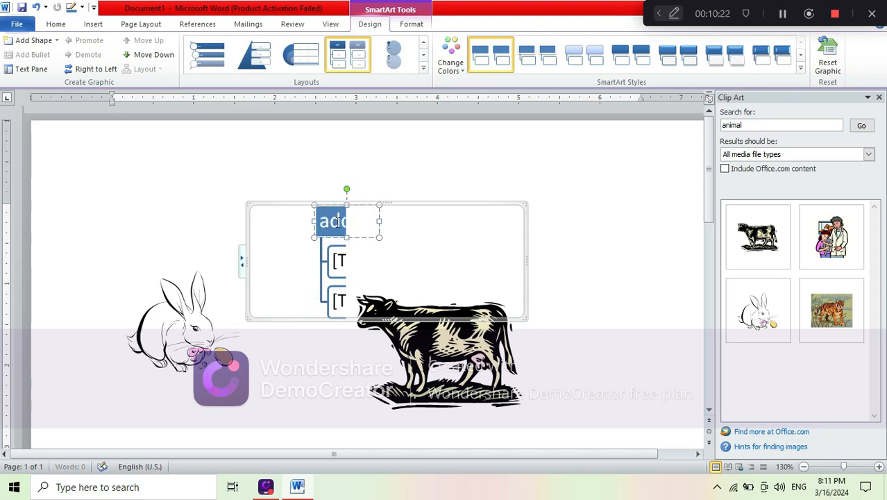
{"action": "type", "text": "n"}
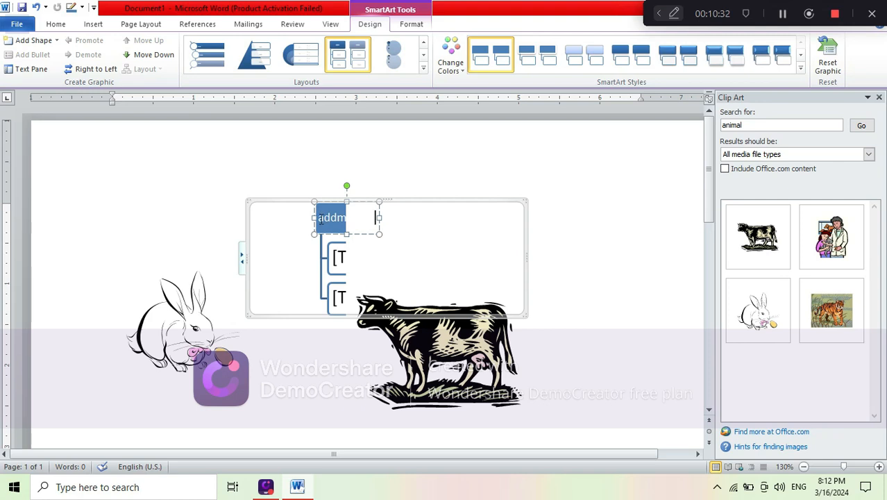
Apply the red font colour to the Hierarchy List's heading text, and replace it with the Automatic colour.
{"action": "left_click_drag", "start_coordinate": [319, 220], "coordinate": [376, 220]}
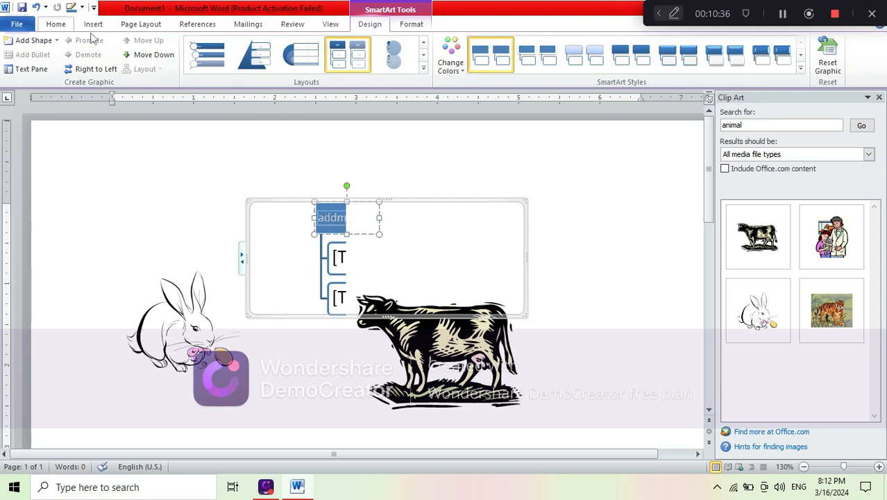
{"action": "left_click", "coordinate": [57, 23]}
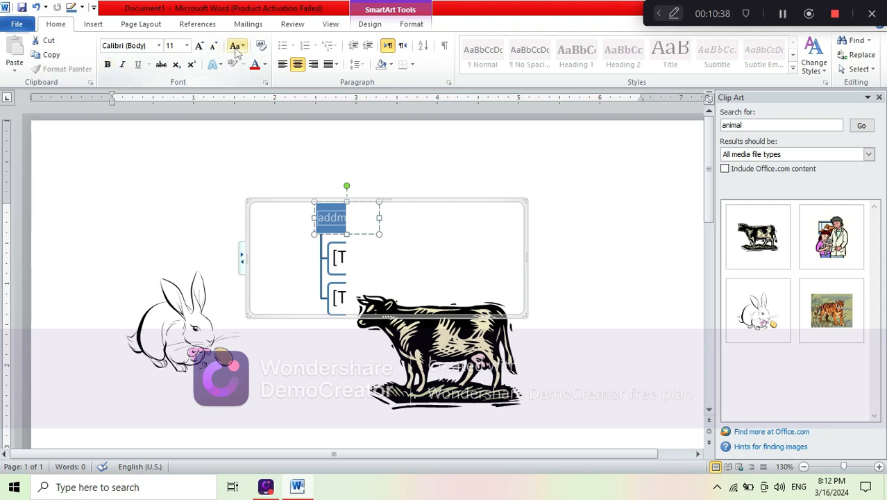
{"action": "left_click", "coordinate": [254, 68]}
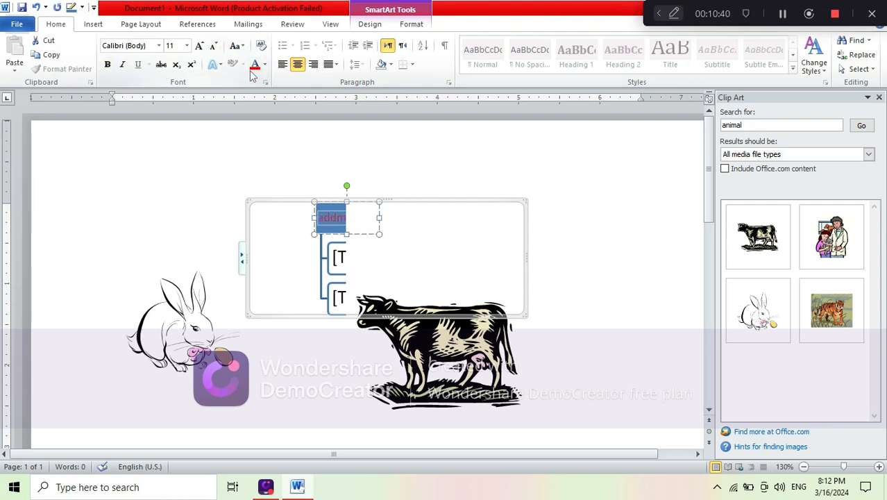
{"action": "left_click", "coordinate": [265, 66]}
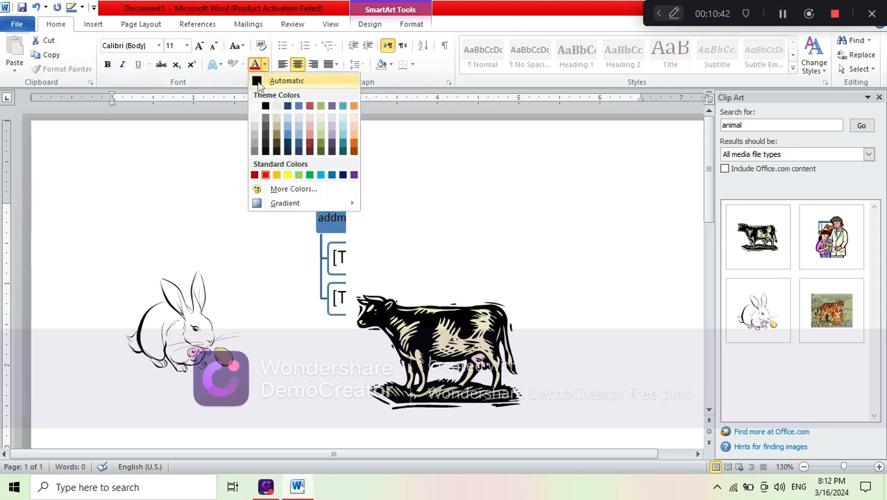
{"action": "left_click", "coordinate": [258, 78]}
{"action": "key", "text": "ctrl+a"}
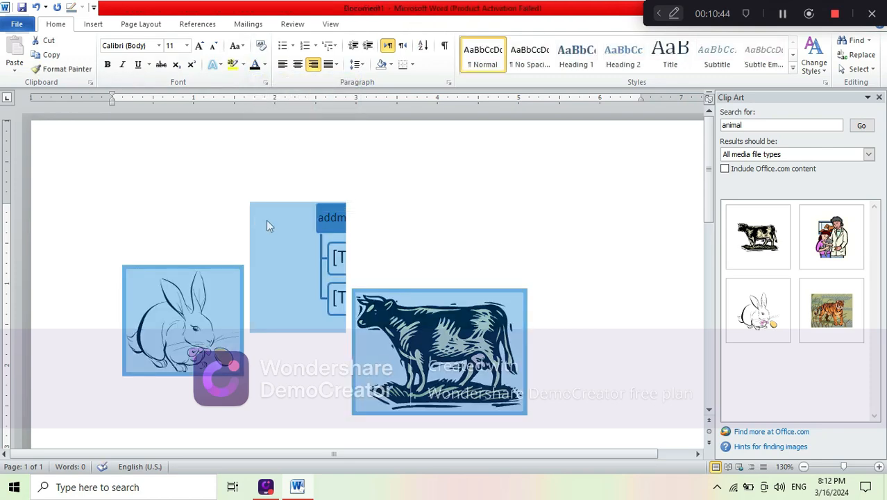
{"action": "left_click", "coordinate": [370, 255]}
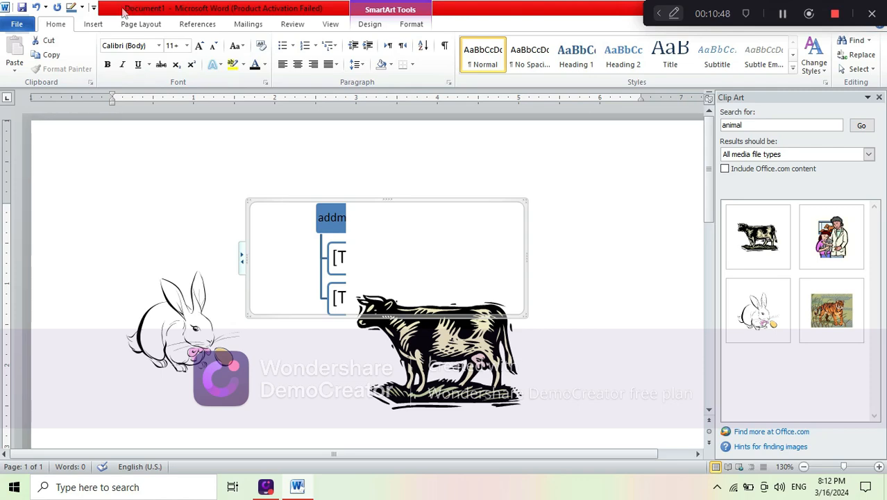
Replace the Hierarchy List with a Vertical Picture Accent List SmartArt graphic and shrink its first text shape.
{"action": "left_click", "coordinate": [89, 25]}
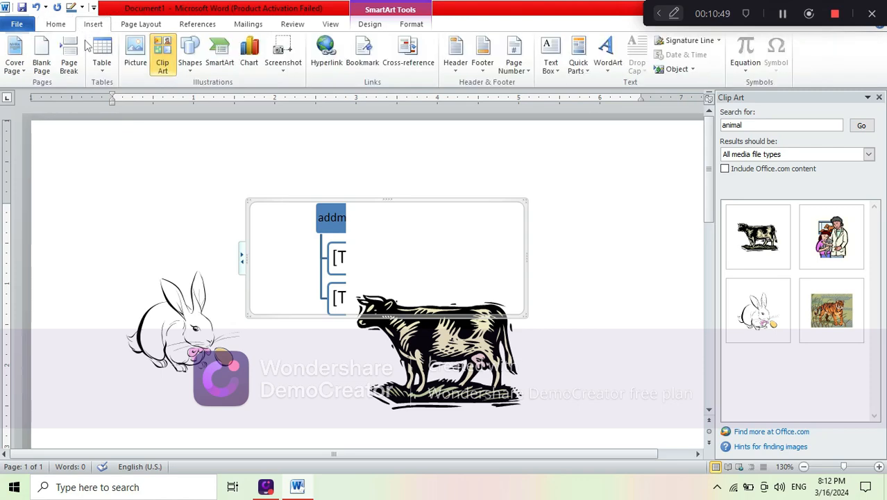
{"action": "left_click", "coordinate": [221, 59]}
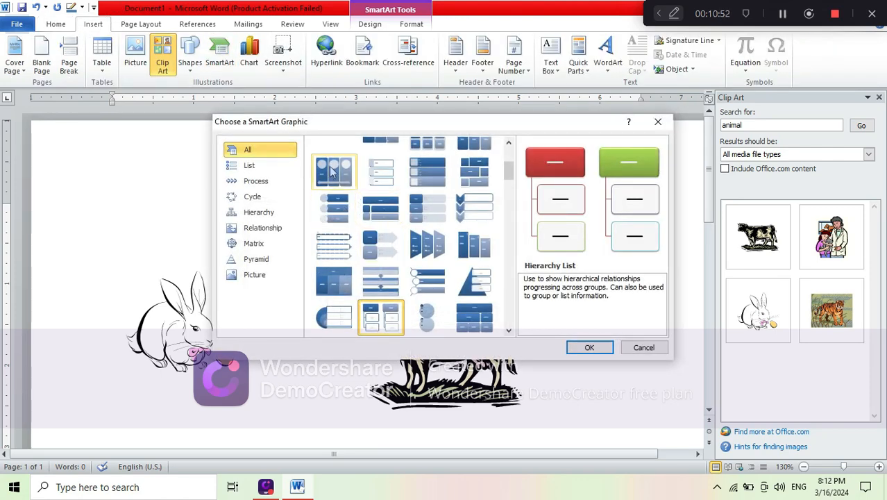
{"action": "left_click", "coordinate": [334, 206]}
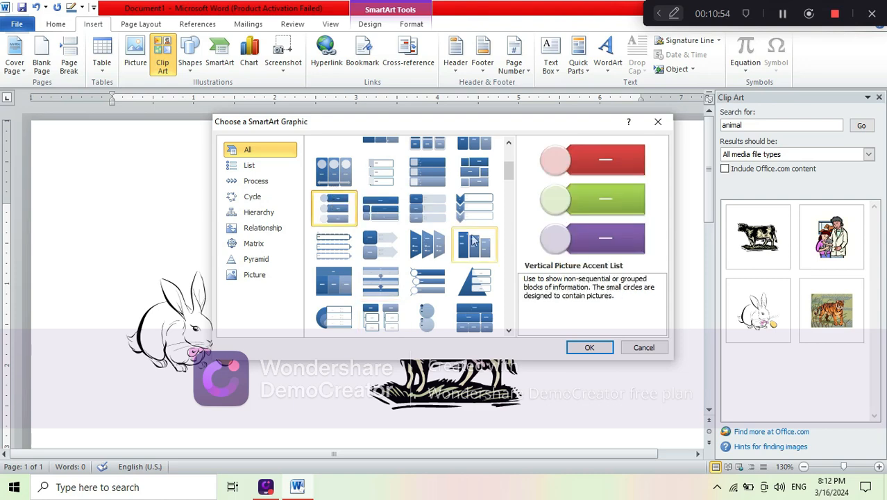
{"action": "left_click", "coordinate": [590, 348]}
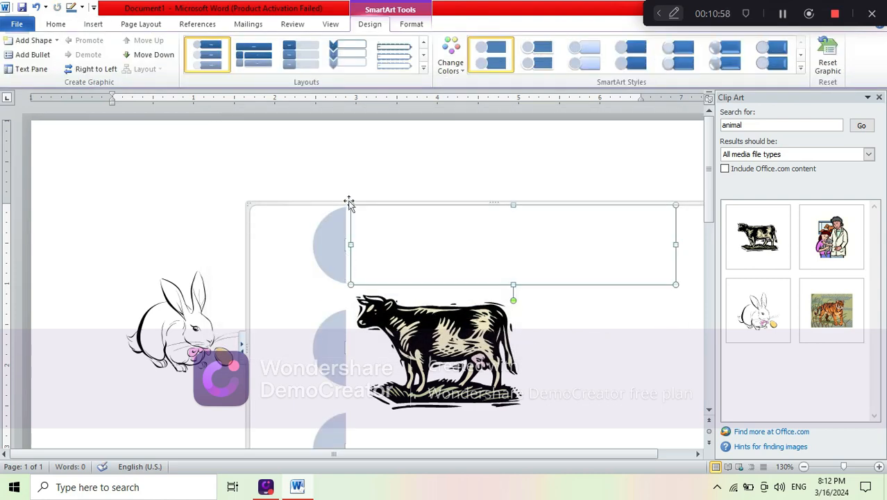
{"action": "left_click_drag", "start_coordinate": [350, 207], "coordinate": [401, 280]}
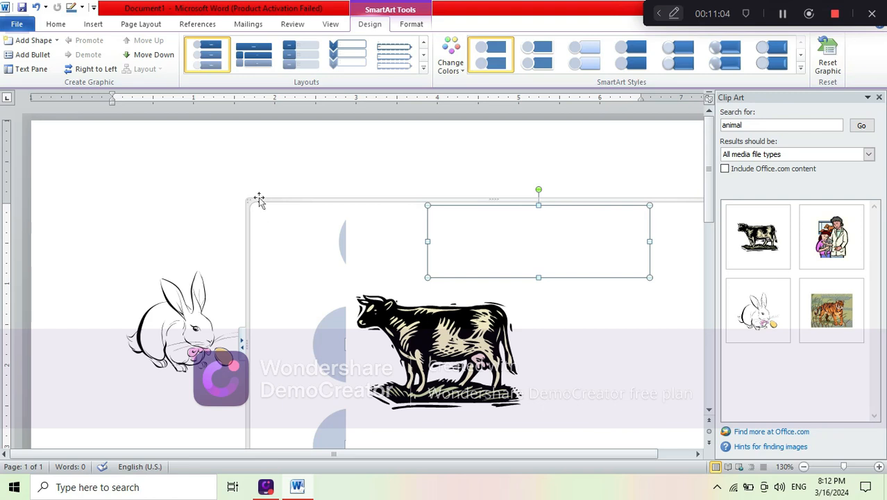
{"action": "left_click", "coordinate": [423, 67]}
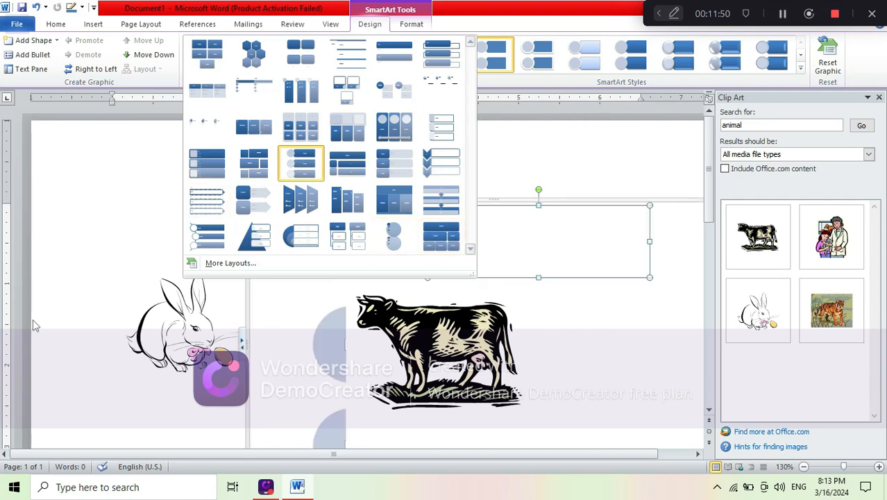
{"action": "left_click", "coordinate": [79, 205]}
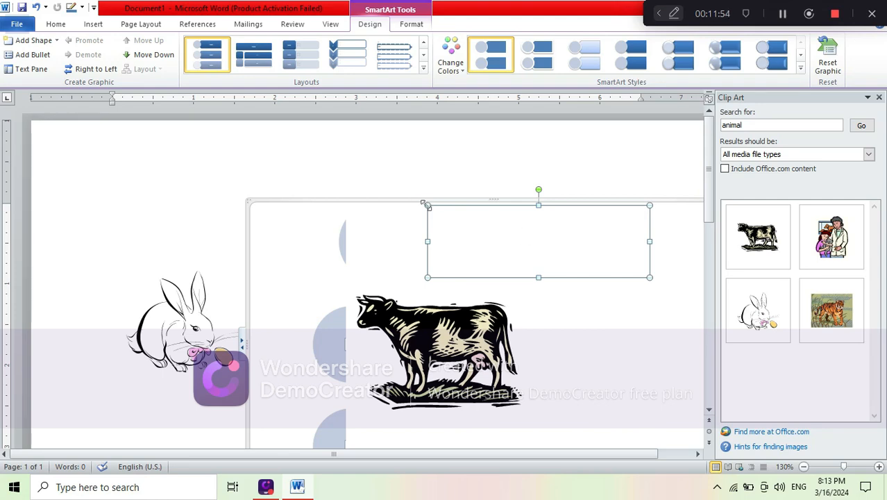
Undo the SmartArt and clip art insertions until the document page is blank.
{"action": "key", "text": "ctrl+z"}
{"action": "key", "text": "ctrl+z"}
{"action": "key", "text": "ctrl+z"}
{"action": "key", "text": "ctrl+z"}
{"action": "key", "text": "ctrl+z"}
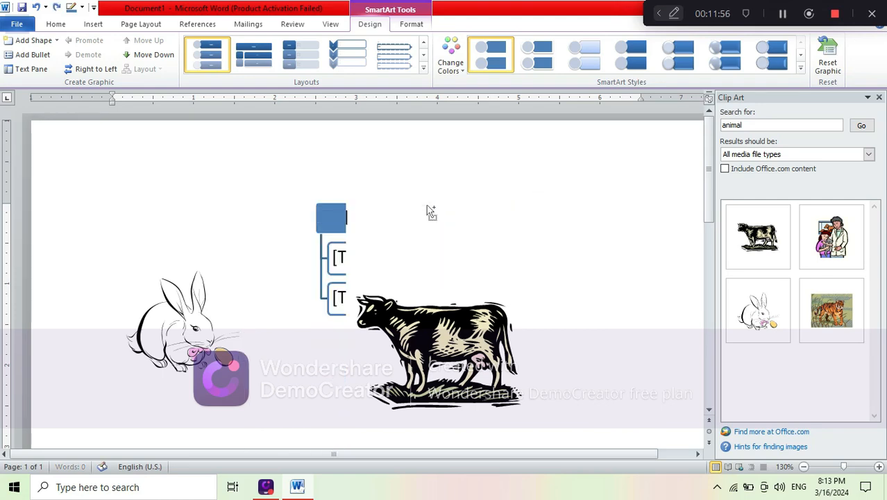
{"action": "key", "text": "ctrl+z"}
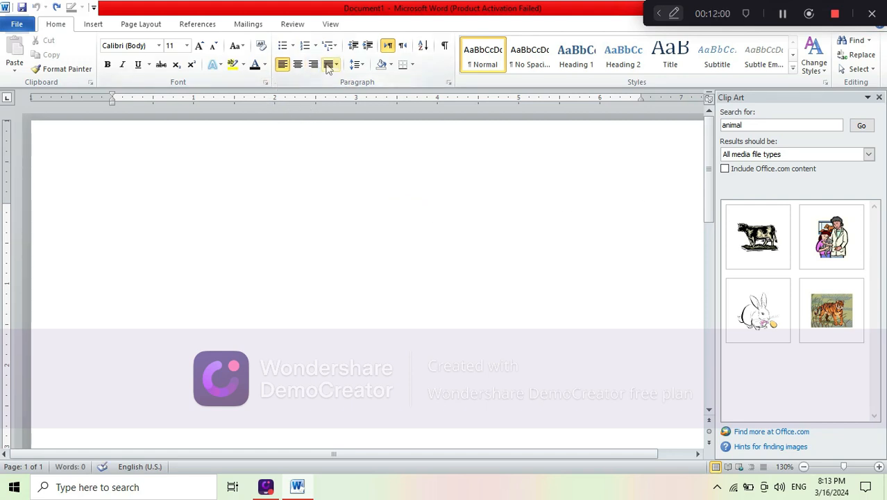
Insert a clustered column chart in the blank document and close the Clip Art pane.
{"action": "left_click", "coordinate": [91, 25]}
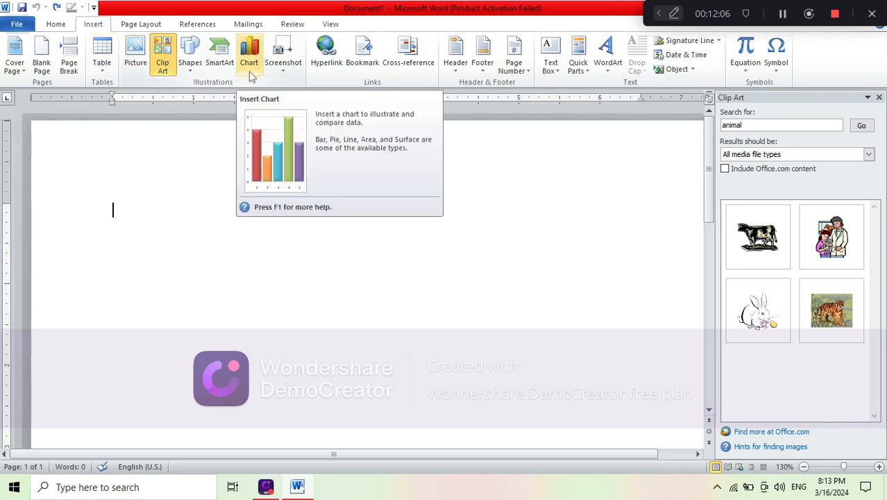
{"action": "left_click", "coordinate": [250, 74]}
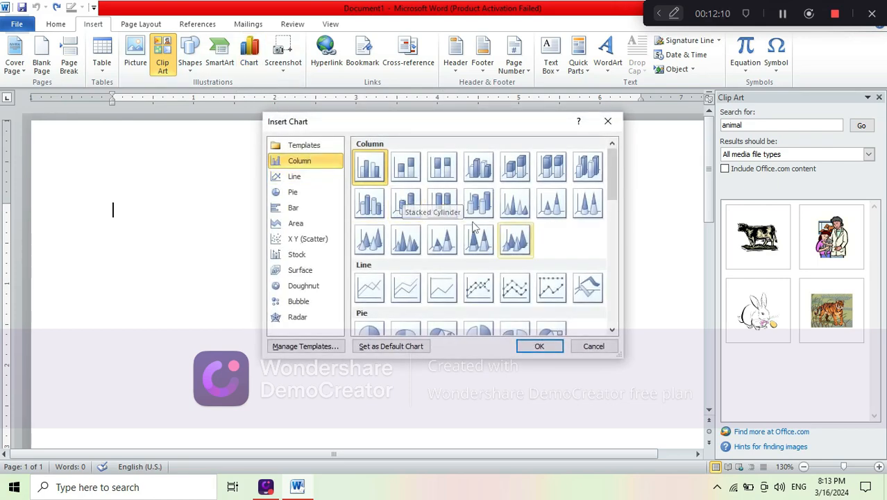
{"action": "left_click", "coordinate": [539, 347]}
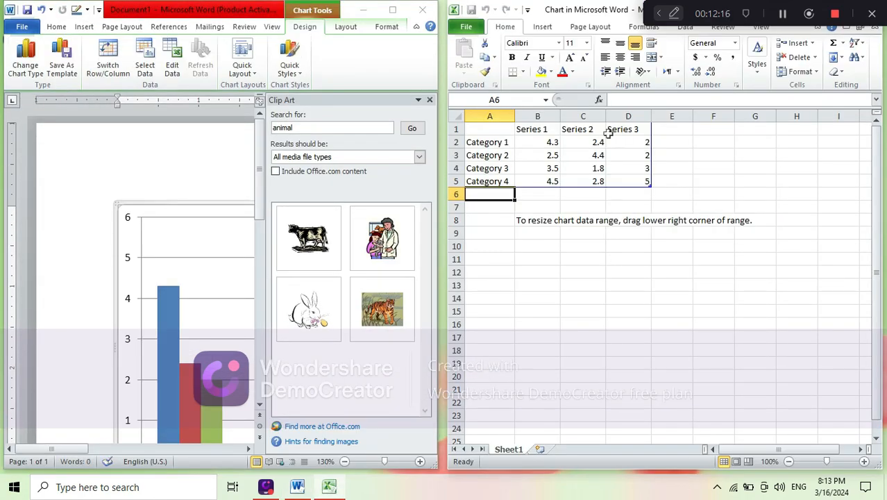
{"action": "left_click", "coordinate": [487, 142]}
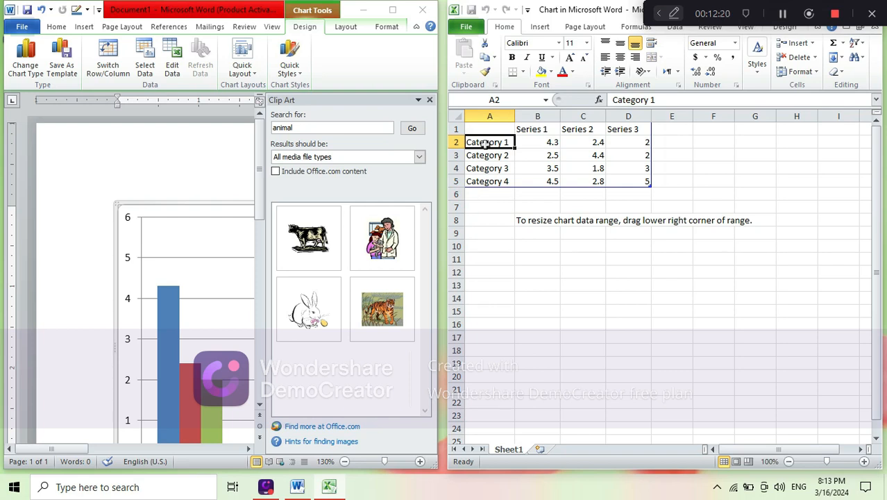
{"action": "left_click", "coordinate": [430, 101]}
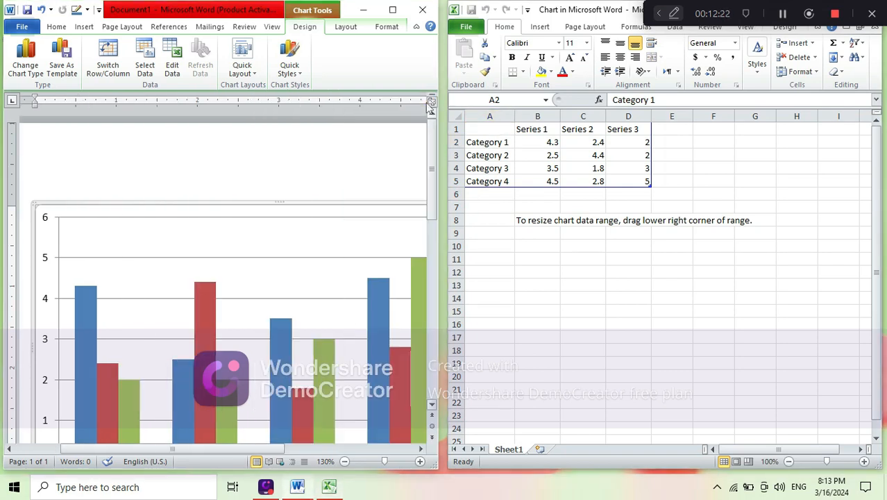
Rename the four chart categories in cells A2 to A5 as student 1, student2, student3 and student4.
{"action": "left_click", "coordinate": [500, 142]}
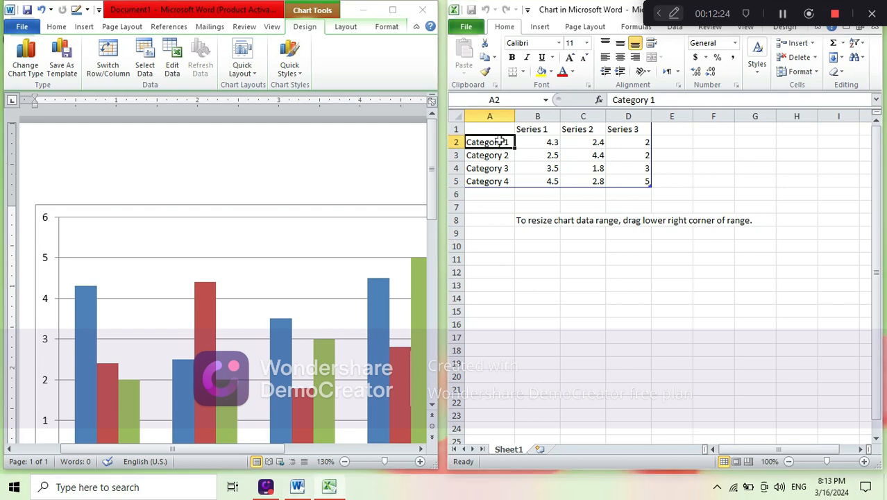
{"action": "key", "text": "BackSpace"}
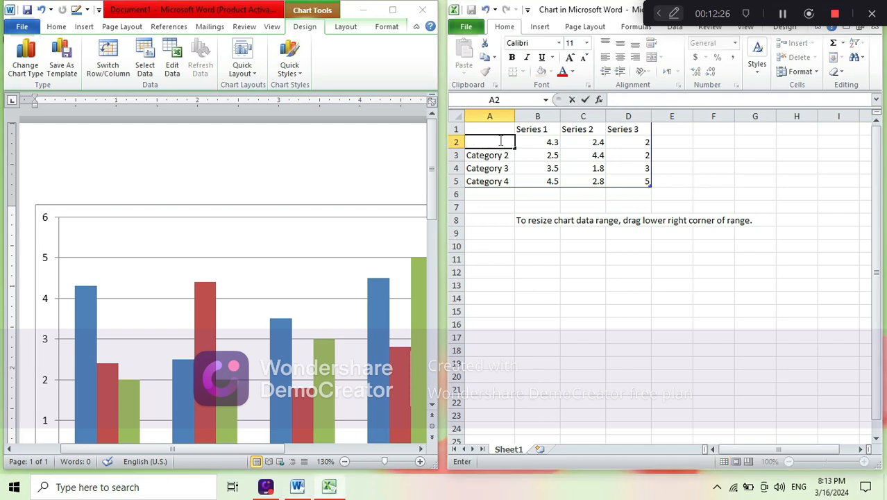
{"action": "type", "text": "student 1"}
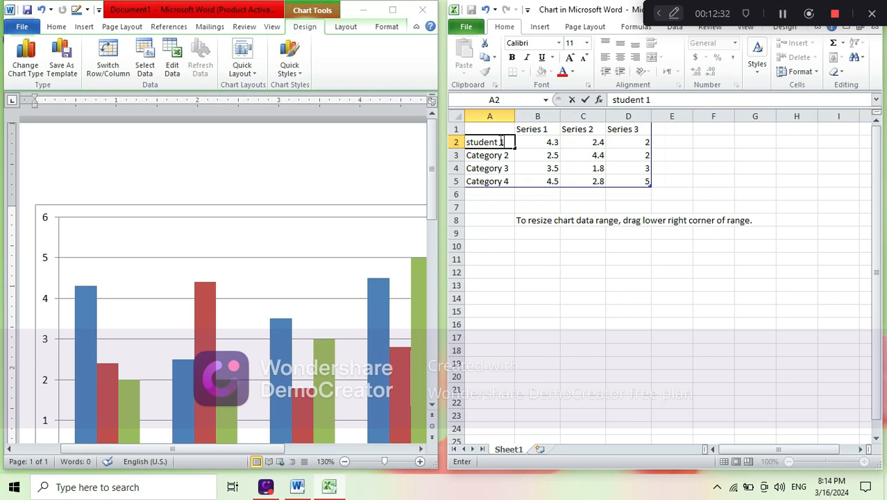
{"action": "key", "text": "Return"}
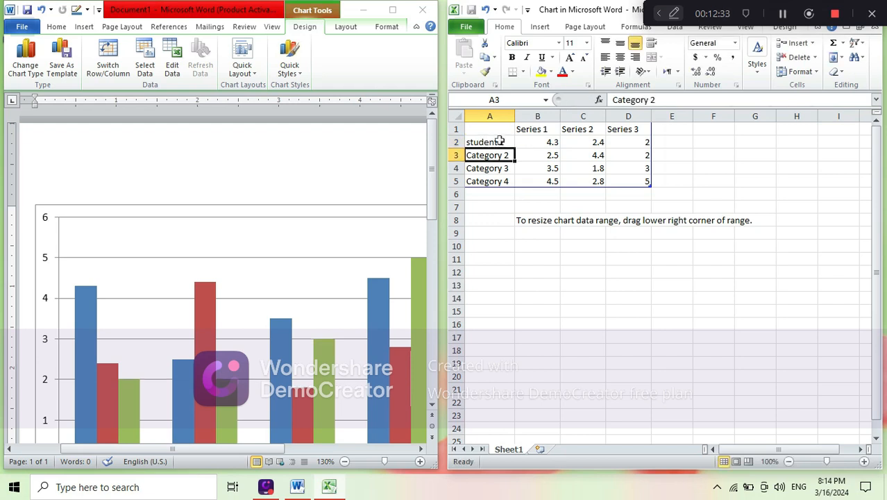
{"action": "type", "text": "stud"}
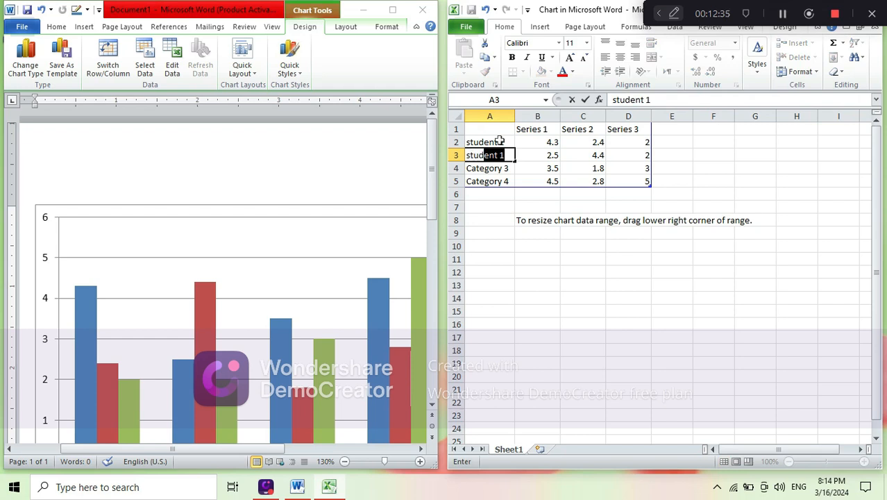
{"action": "type", "text": "ent2"}
{"action": "key", "text": "Return"}
{"action": "type", "text": "s"}
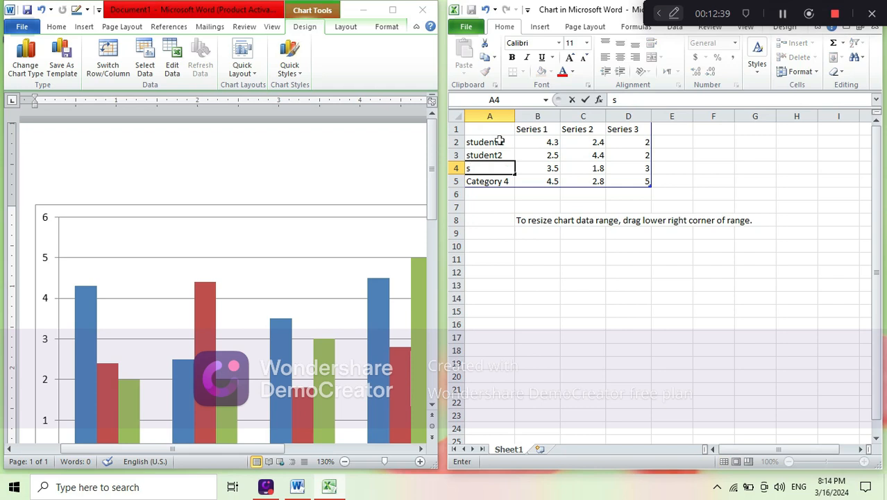
{"action": "type", "text": "tudent"}
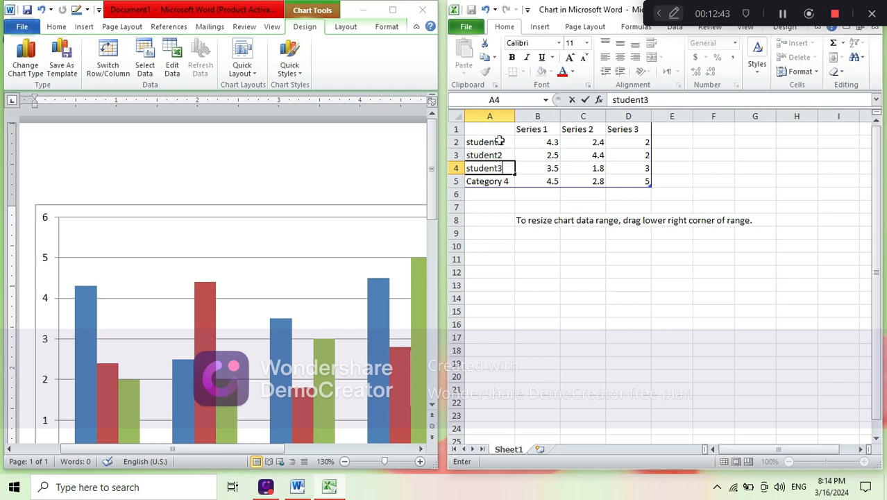
{"action": "type", "text": "3"}
{"action": "key", "text": "Return"}
{"action": "type", "text": "st"}
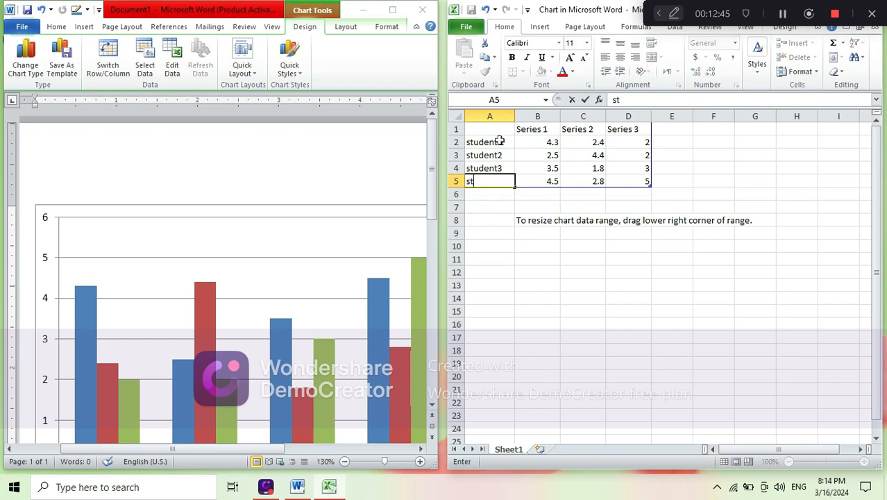
{"action": "type", "text": "udent4"}
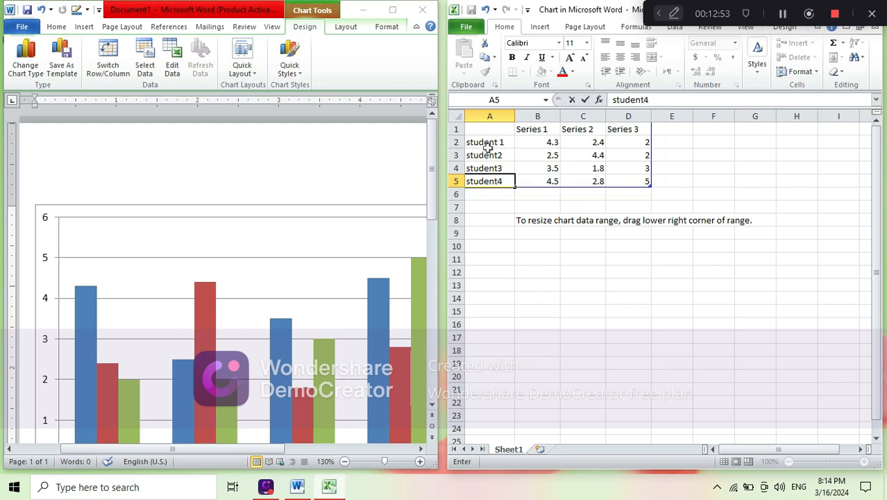
Rename the three series headings in cells B1 to D1 as bio, chem and eng.
{"action": "left_click", "coordinate": [538, 131]}
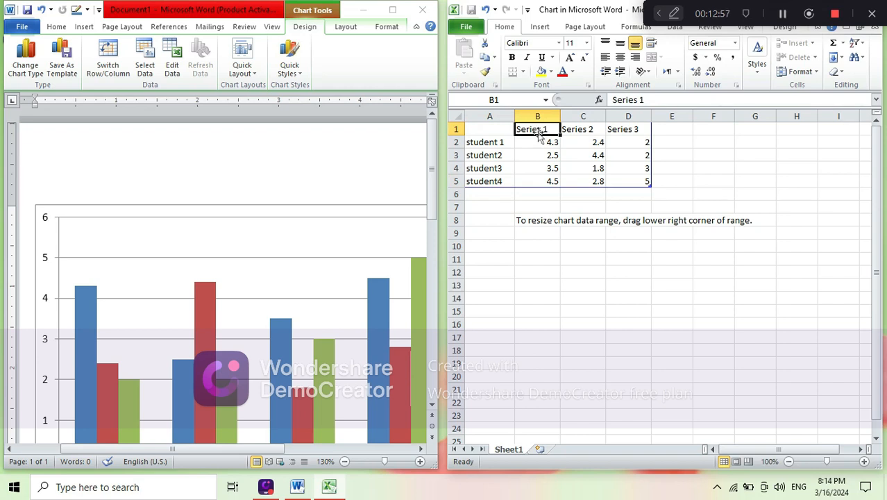
{"action": "type", "text": "bio"}
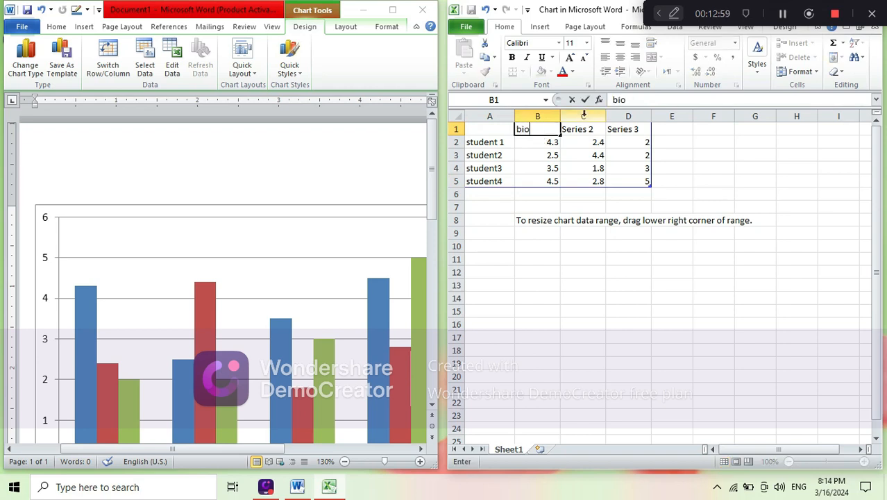
{"action": "left_click", "coordinate": [592, 129]}
{"action": "type", "text": "ch"}
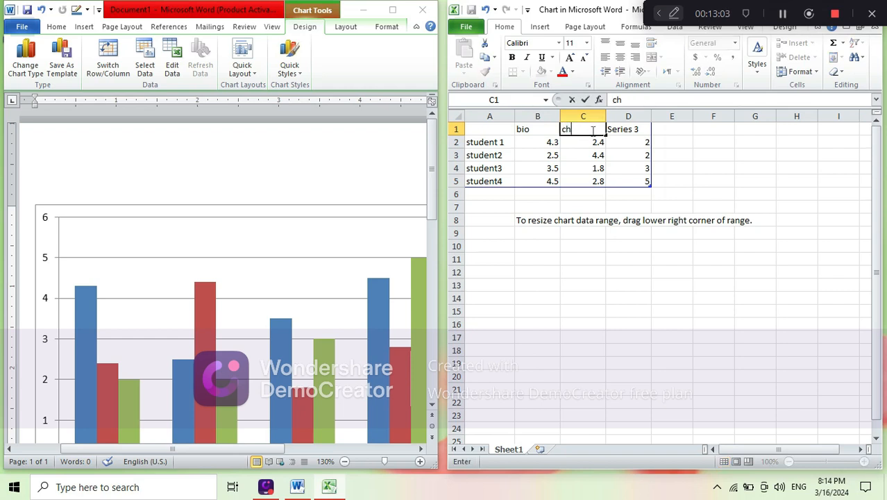
{"action": "type", "text": "em"}
{"action": "left_click", "coordinate": [611, 131]}
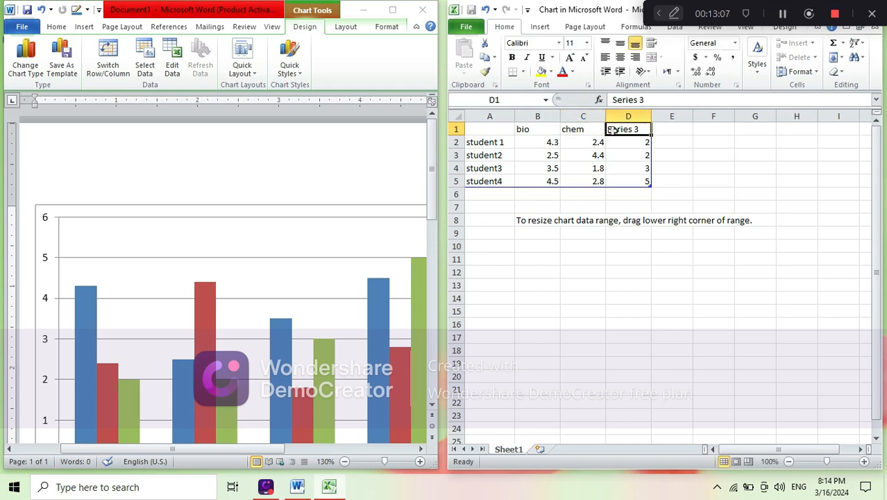
{"action": "type", "text": "en"}
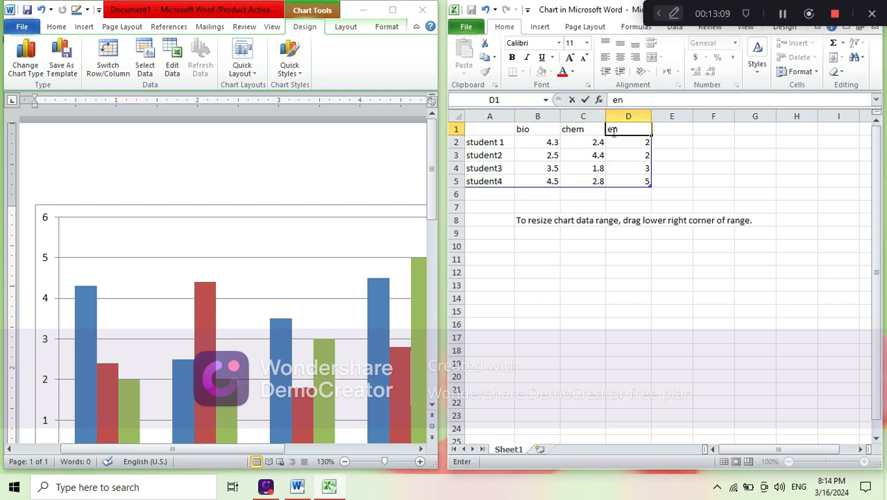
{"action": "type", "text": "g"}
Enter student 1's marks in row 2 as 44 for bio, 55 for chem and 55 for eng.
{"action": "left_click", "coordinate": [539, 141]}
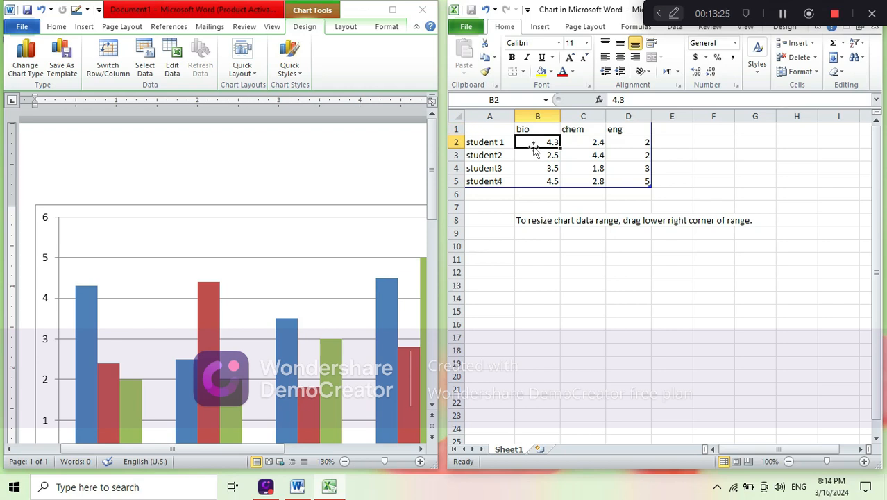
{"action": "type", "text": "44"}
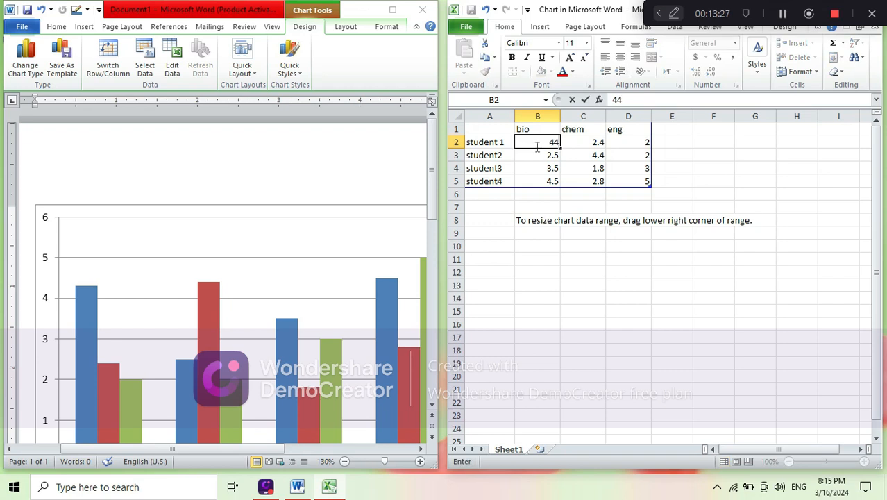
{"action": "left_click", "coordinate": [577, 141]}
{"action": "type", "text": "55"}
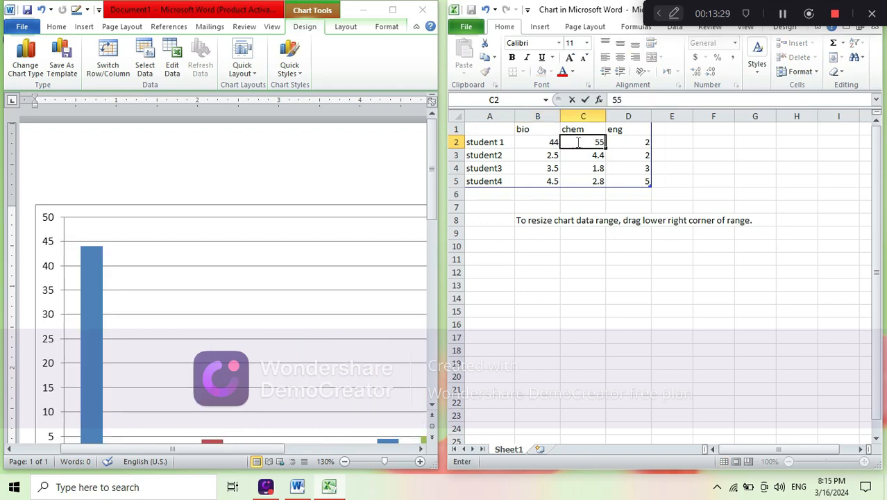
{"action": "left_click", "coordinate": [621, 141]}
{"action": "type", "text": "55"}
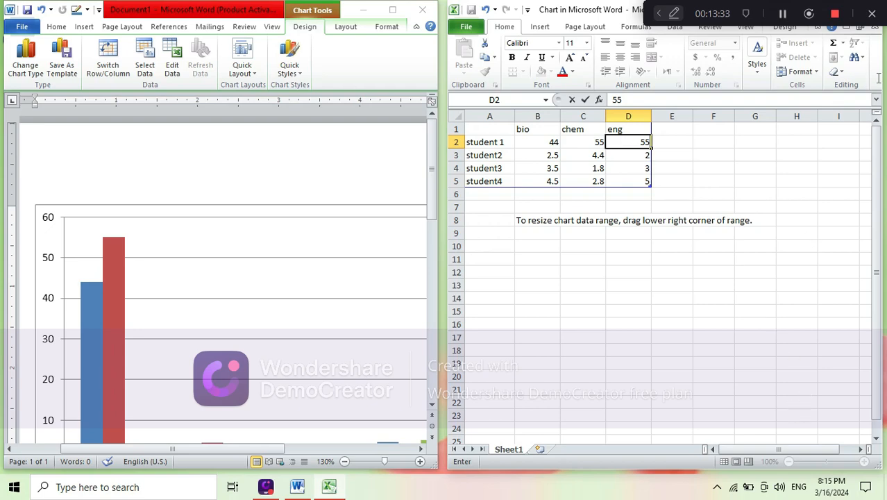
Close the chart's Excel data sheet and review student 1's bars in the Word chart.
{"action": "left_click_drag", "start_coordinate": [702, 12], "coordinate": [649, 61]}
{"action": "left_click", "coordinate": [866, 10]}
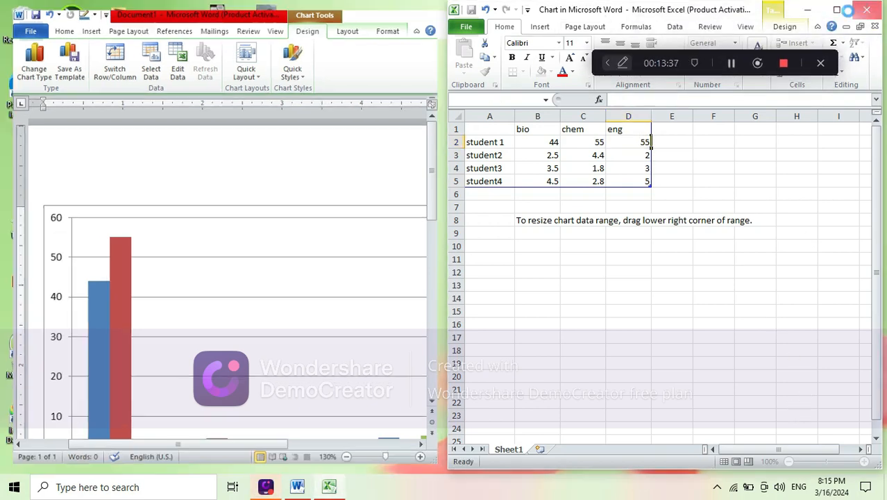
{"action": "scroll", "coordinate": [783, 156], "scroll_direction": "down", "scroll_amount": 3}
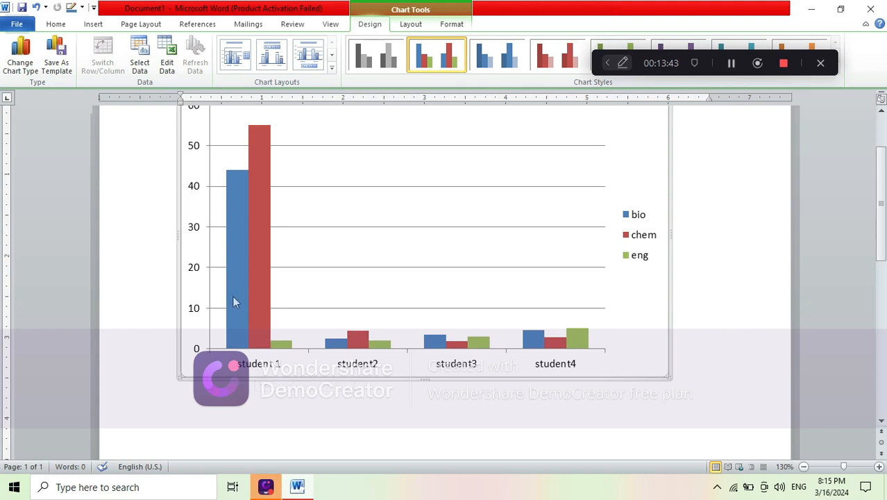
{"action": "mouse_move", "coordinate": [261, 226]}
{"action": "mouse_move", "coordinate": [253, 137]}
Try the blue chart style on the column chart and return it to the multicoloured style.
{"action": "left_click", "coordinate": [490, 61]}
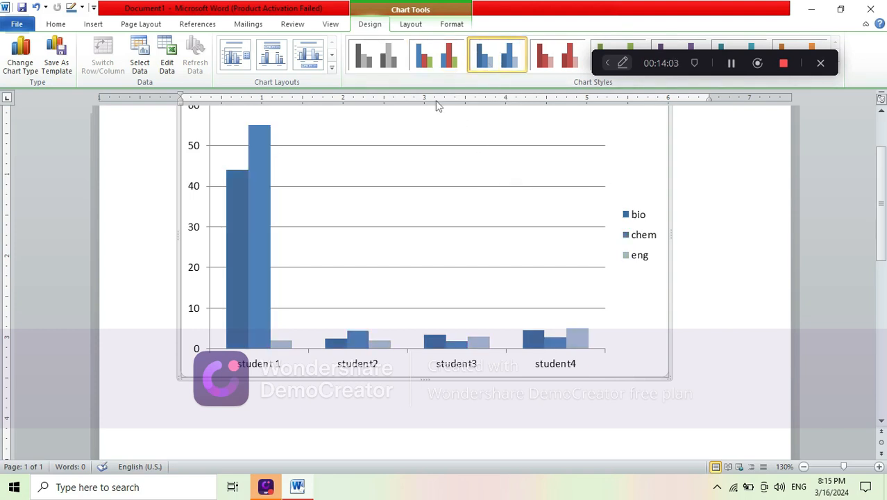
{"action": "left_click", "coordinate": [430, 68]}
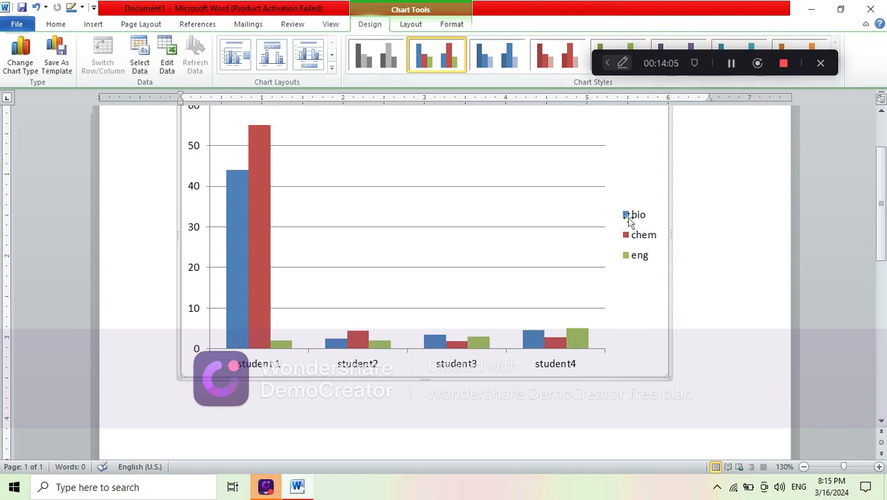
{"action": "mouse_move", "coordinate": [241, 255]}
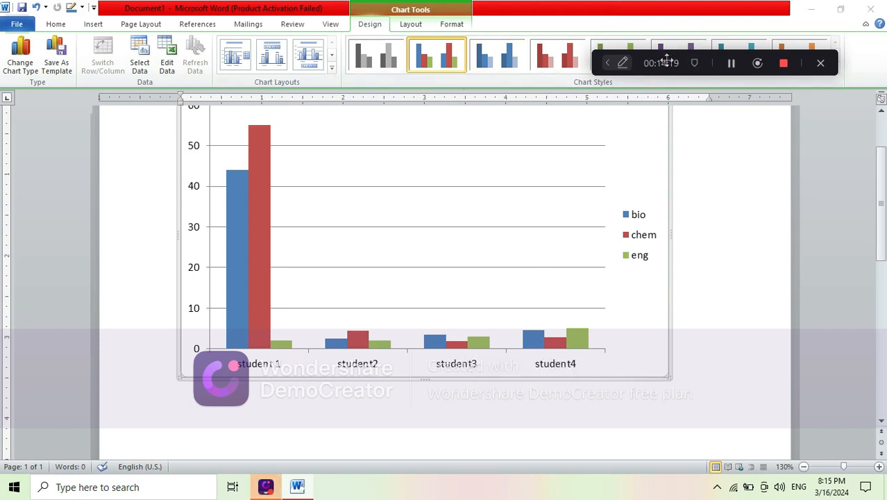
{"action": "left_click_drag", "start_coordinate": [666, 61], "coordinate": [725, 153]}
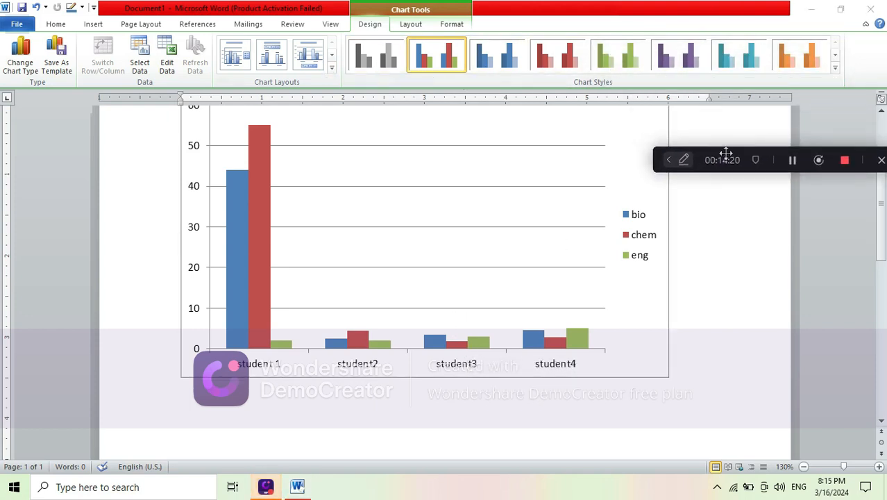
{"action": "left_click", "coordinate": [834, 70]}
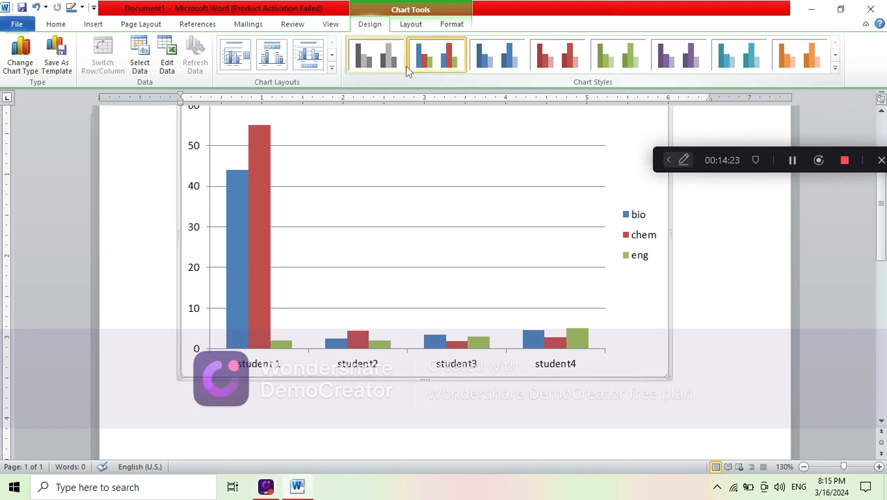
Change the student marks chart from clustered columns to the Clustered Pyramid type.
{"action": "left_click", "coordinate": [93, 25]}
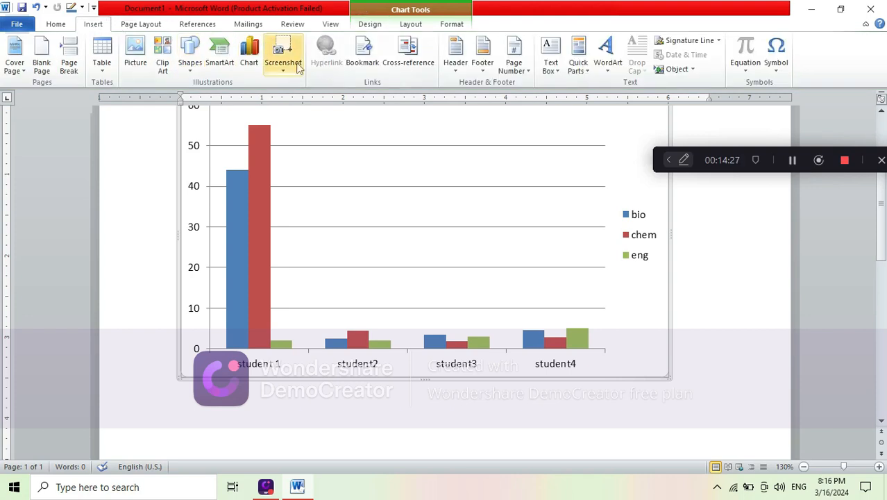
{"action": "left_click", "coordinate": [248, 54]}
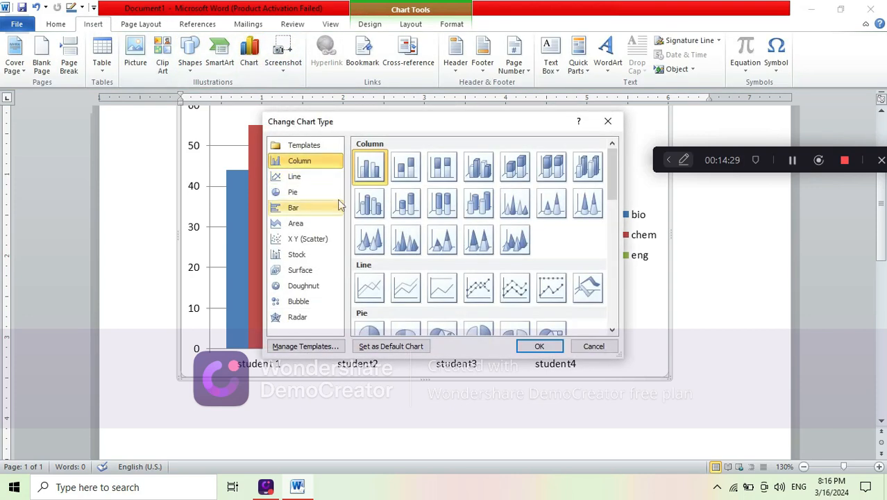
{"action": "left_click", "coordinate": [407, 241]}
{"action": "left_click", "coordinate": [541, 347]}
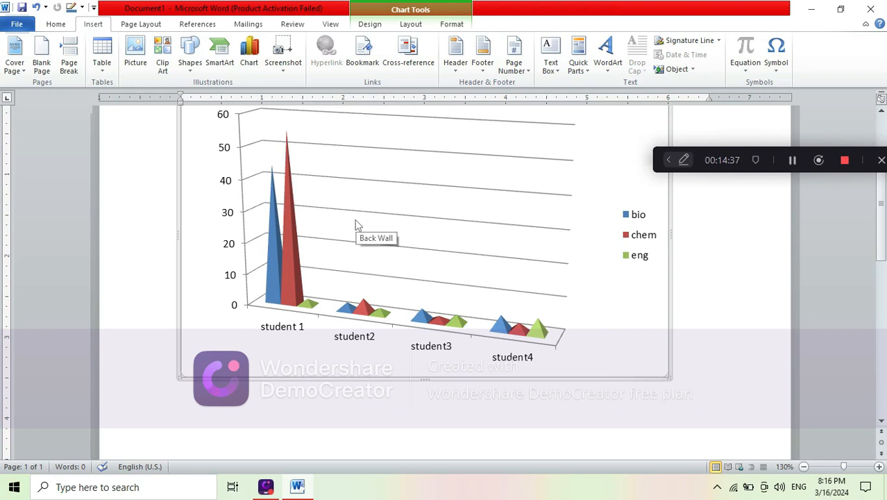
Undo the chart edits and the chart's insertion to return the document to a blank page.
{"action": "scroll", "coordinate": [456, 290], "scroll_direction": "up", "scroll_amount": 3}
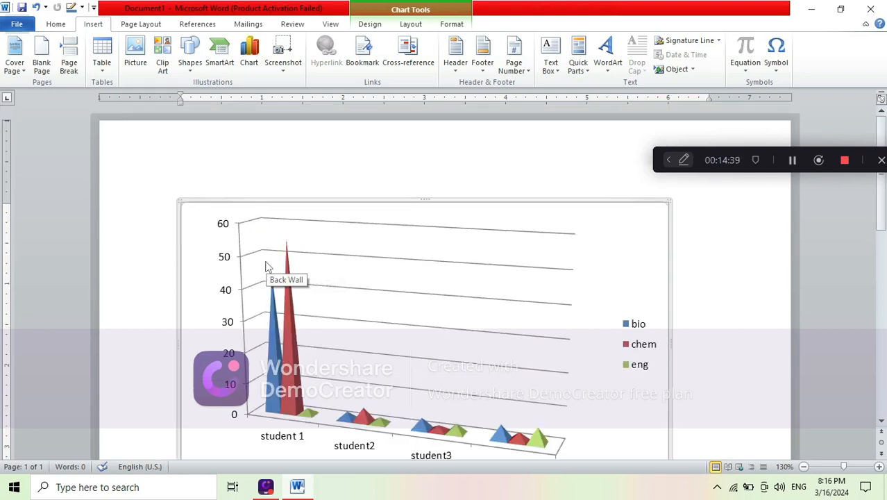
{"action": "key", "text": "ctrl+z"}
{"action": "key", "text": "ctrl+z"}
{"action": "key", "text": "ctrl+z"}
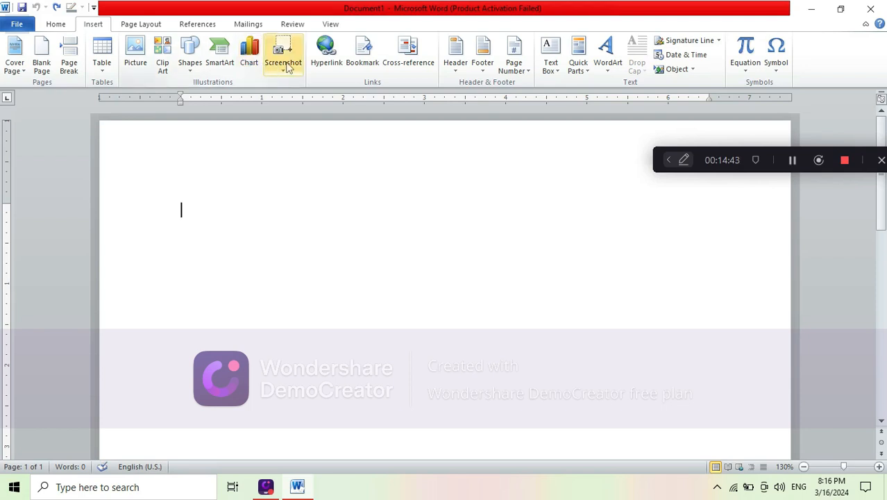
Minimize the Word document and open a maximized This PC window from the desktop.
{"action": "left_click", "coordinate": [811, 8]}
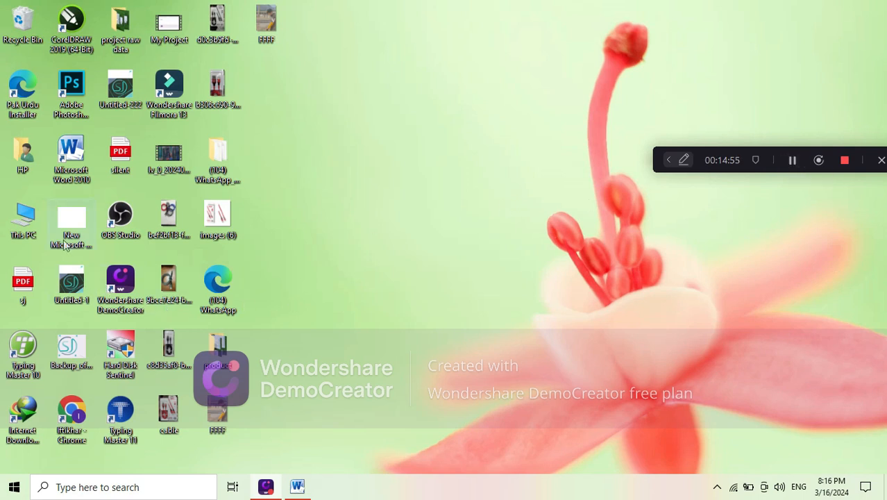
{"action": "left_click", "coordinate": [25, 222]}
{"action": "double_click", "coordinate": [24, 222]}
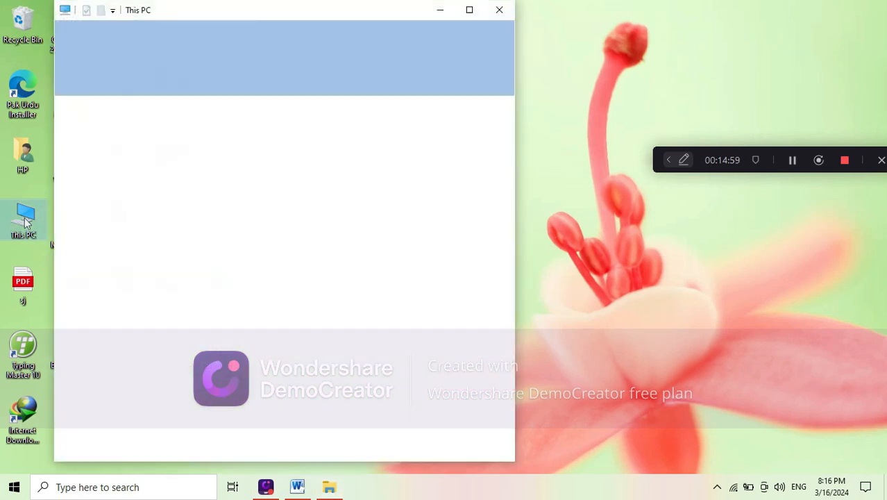
{"action": "left_click", "coordinate": [470, 9]}
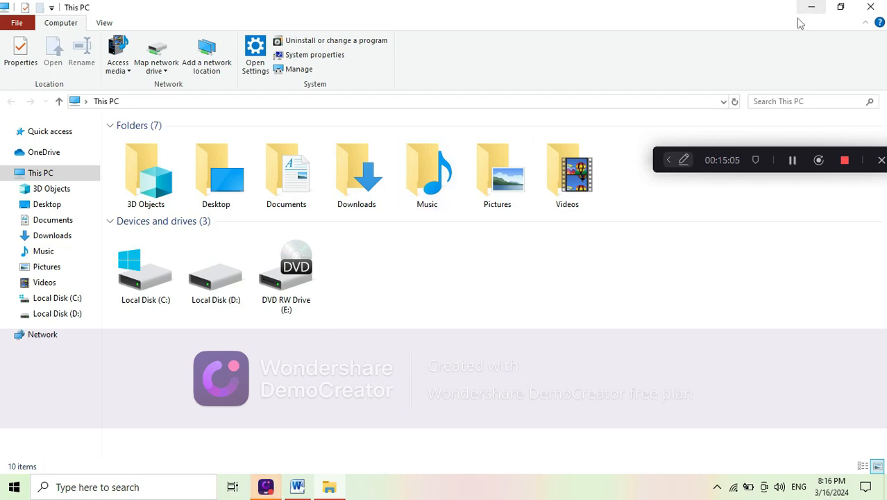
Switch back to Word, insert a screen clipping covering the whole This PC window, and undo the insertion.
{"action": "left_click", "coordinate": [296, 487]}
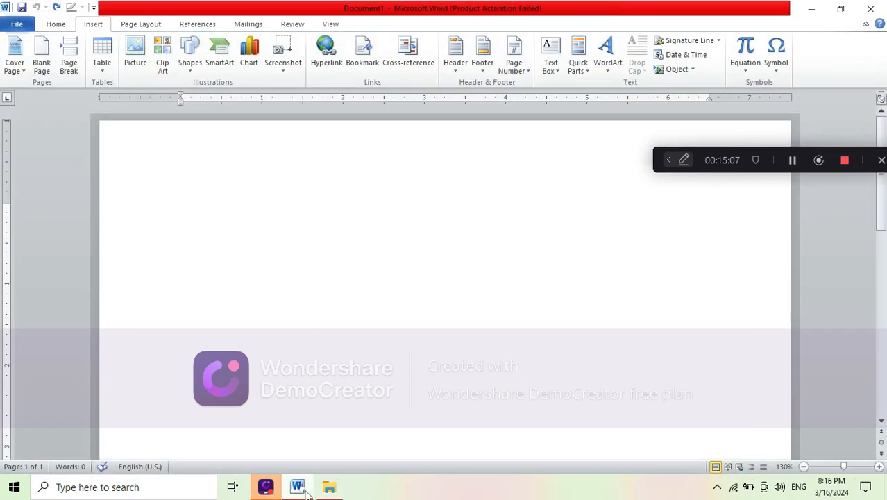
{"action": "left_click", "coordinate": [291, 47]}
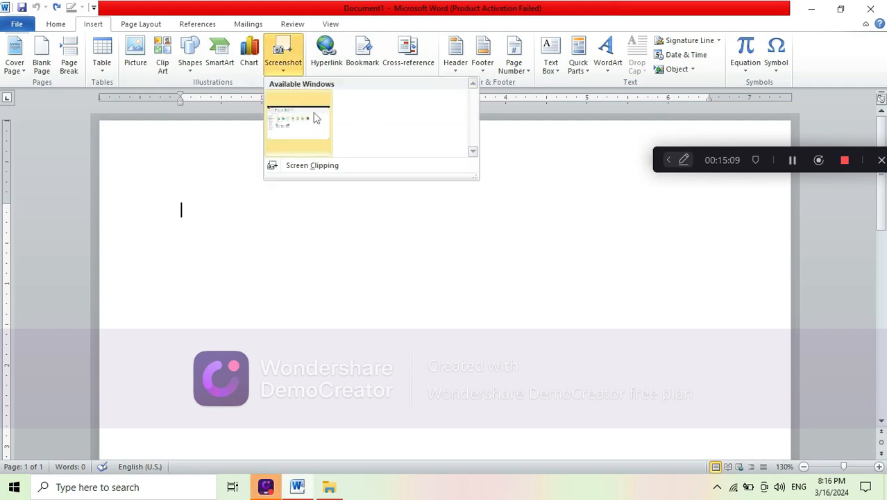
{"action": "left_click", "coordinate": [341, 165]}
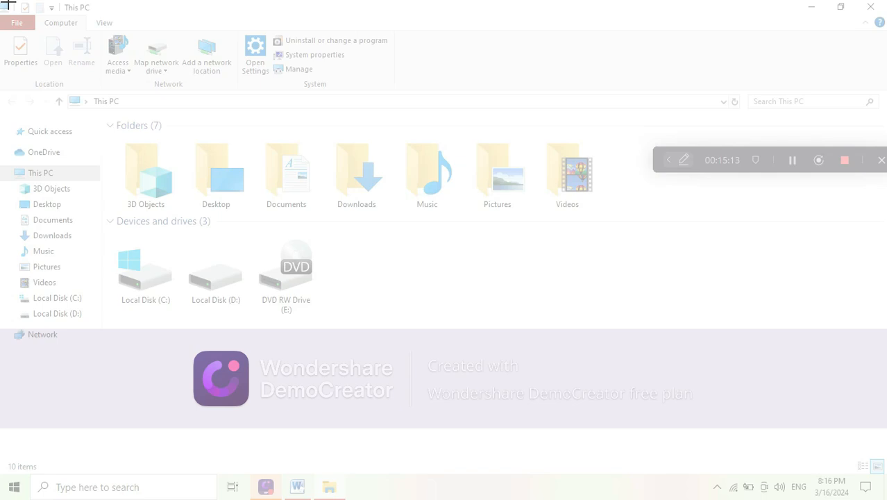
{"action": "left_click_drag", "start_coordinate": [8, 4], "coordinate": [881, 480]}
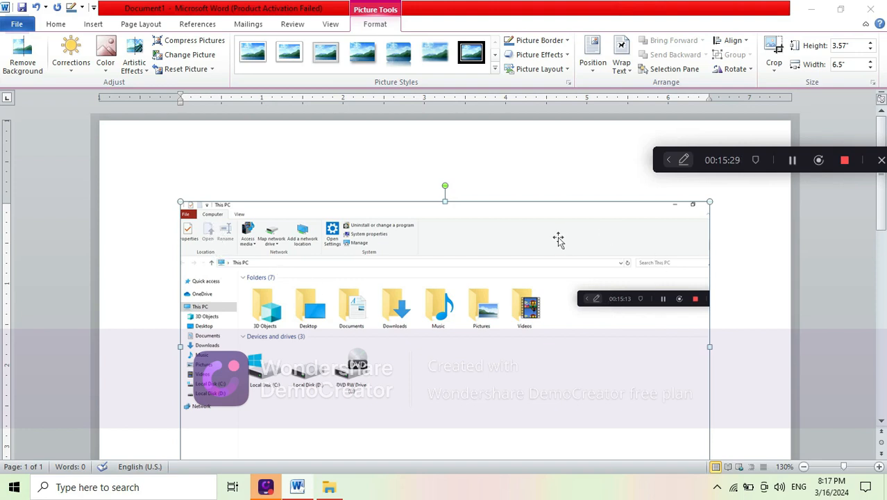
{"action": "key", "text": "ctrl+z"}
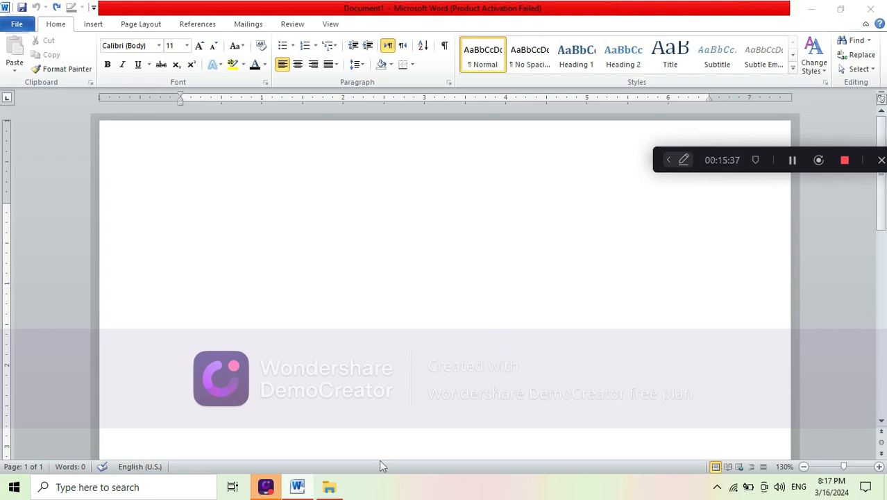
{"action": "left_click", "coordinate": [329, 490]}
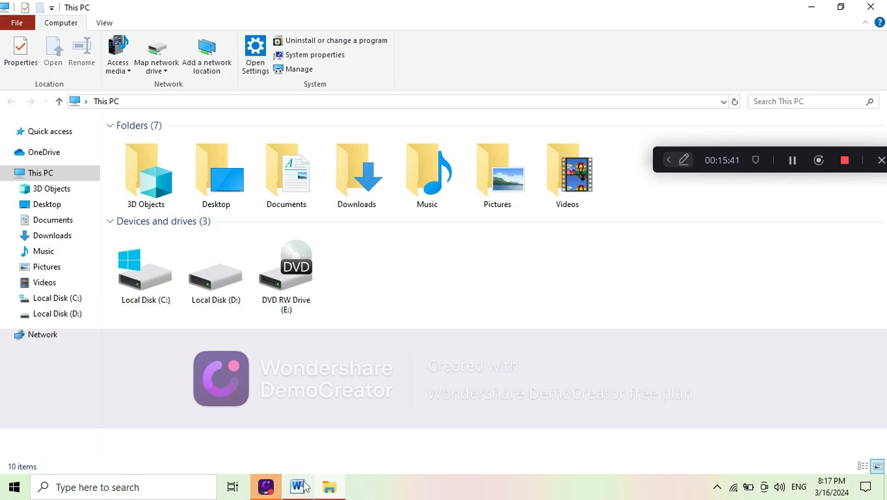
{"action": "left_click", "coordinate": [300, 487]}
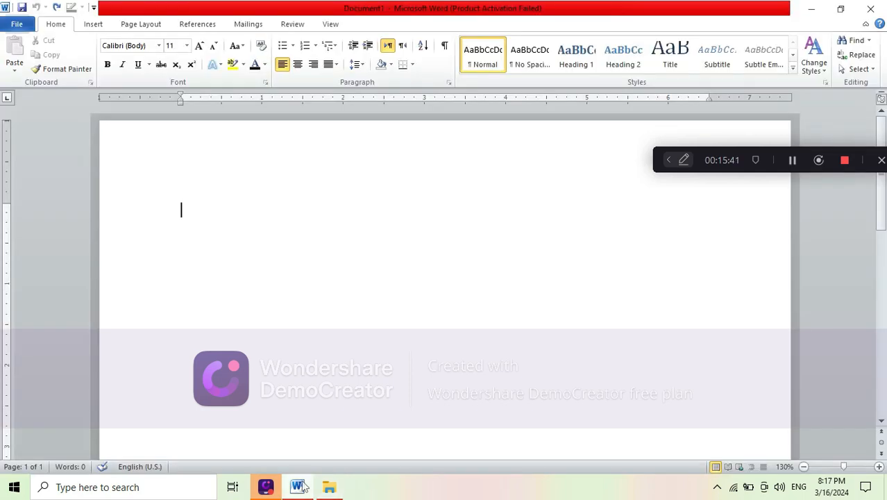
{"action": "left_click", "coordinate": [89, 27]}
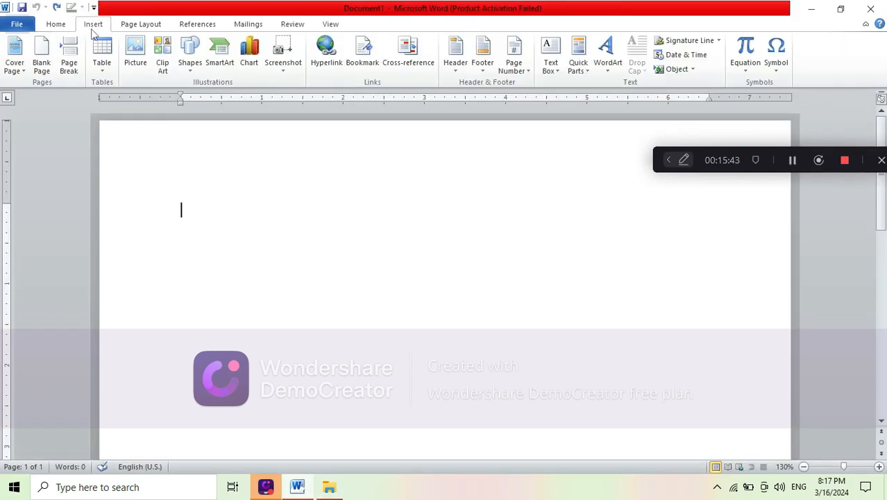
{"action": "left_click", "coordinate": [340, 64]}
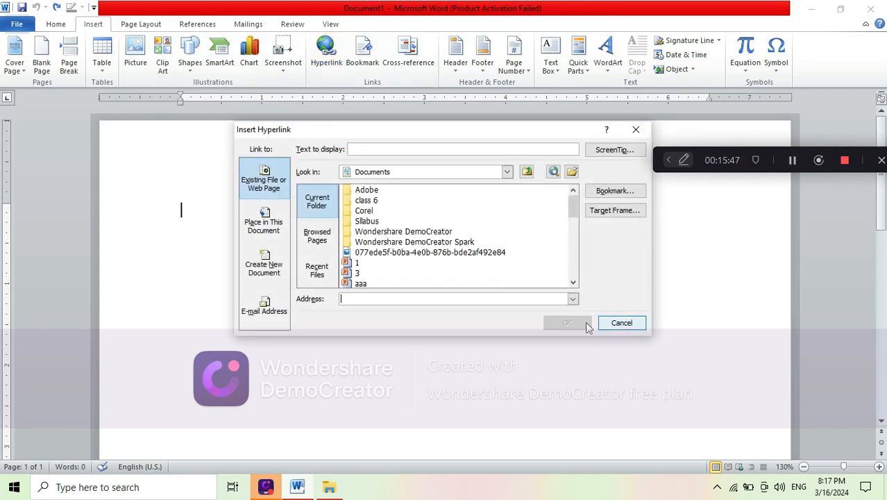
{"action": "left_click", "coordinate": [613, 323]}
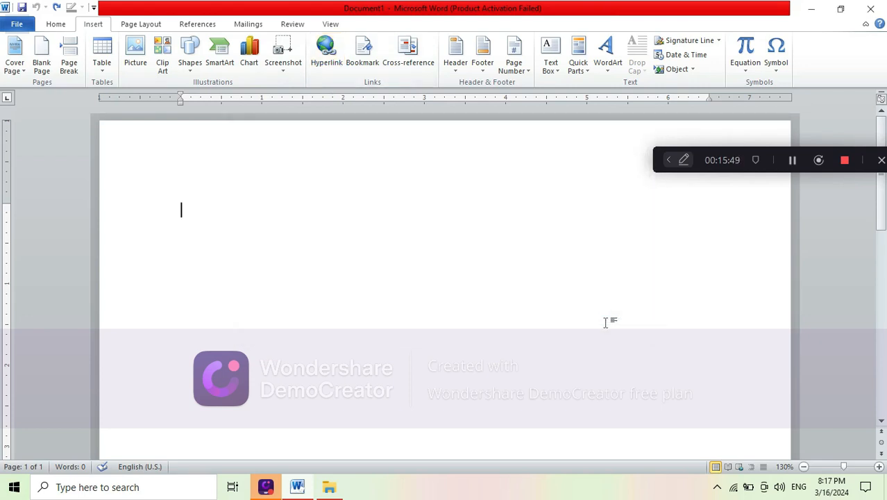
Fill the blank page with sample paragraphs using the =rand() function.
{"action": "type", "text": "="}
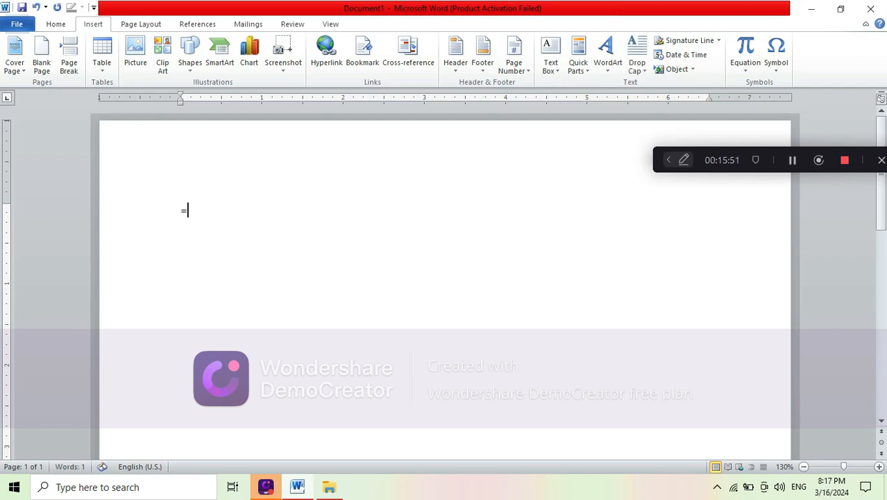
{"action": "type", "text": "rand("}
{"action": "key", "text": "Return"}
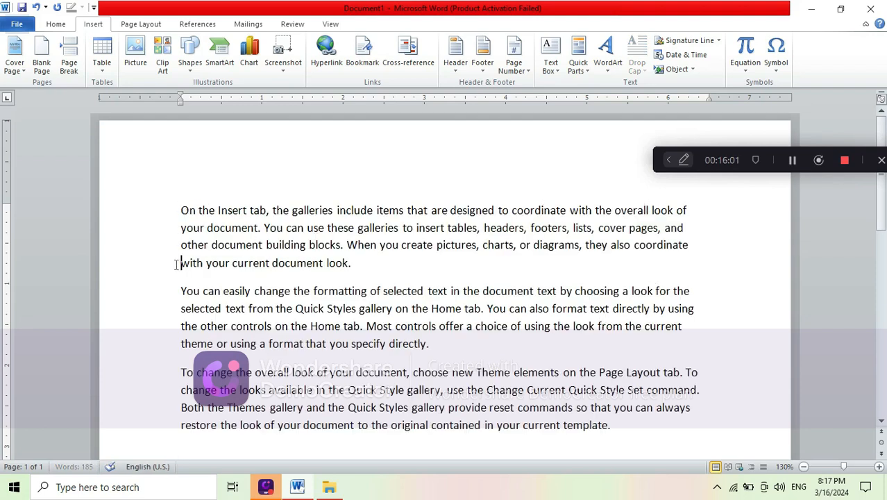
{"action": "left_click_drag", "start_coordinate": [179, 262], "coordinate": [350, 276]}
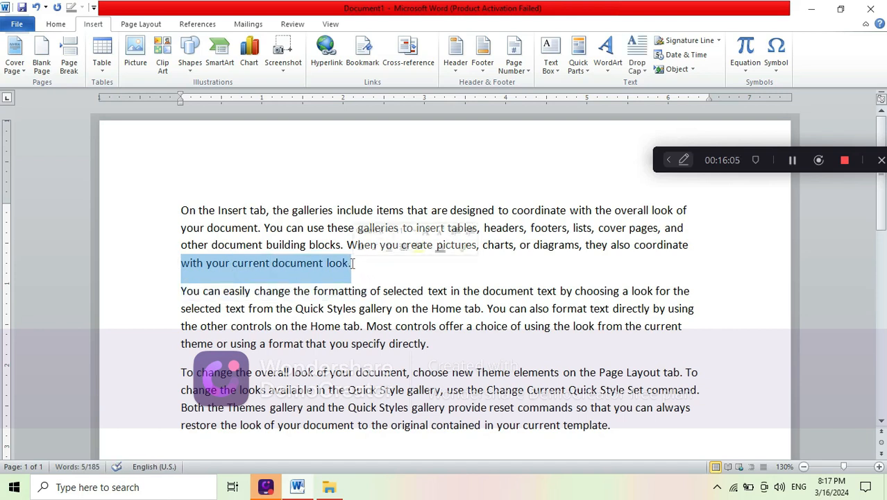
{"action": "left_click", "coordinate": [325, 53]}
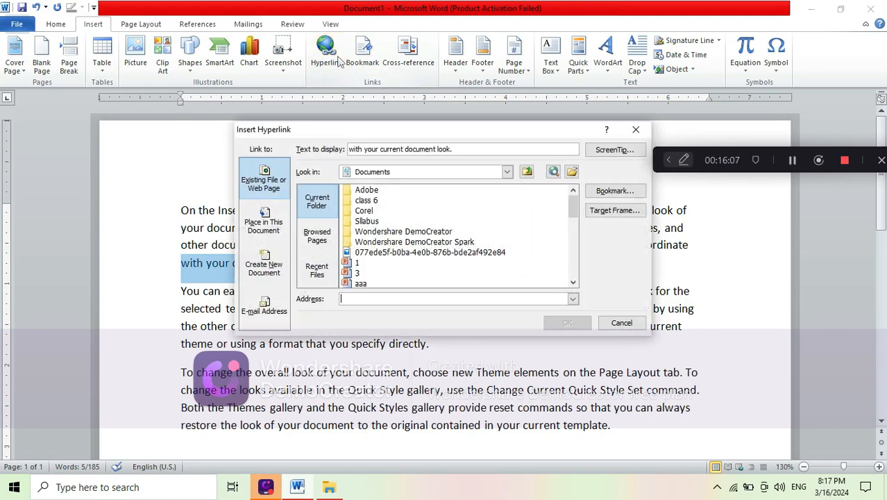
{"action": "left_click", "coordinate": [635, 129]}
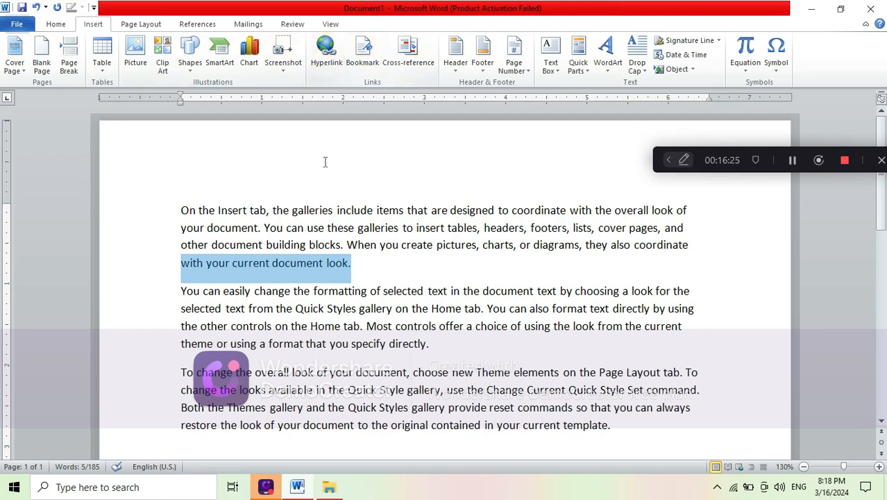
Hyperlink the first paragraph's text from "other document building blocks" to "current document look." to the Corel folder in Documents.
{"action": "left_click_drag", "start_coordinate": [358, 263], "coordinate": [179, 260]}
{"action": "left_click_drag", "start_coordinate": [391, 278], "coordinate": [181, 244]}
{"action": "left_click", "coordinate": [321, 58]}
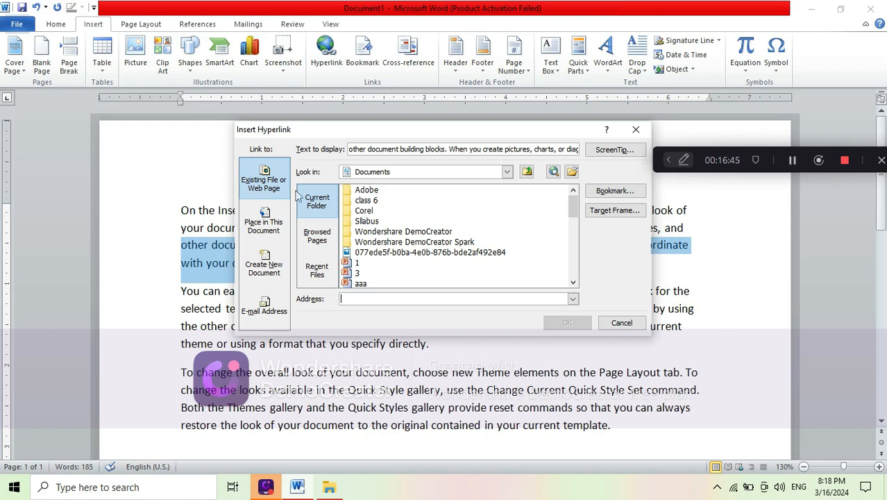
{"action": "left_click", "coordinate": [361, 212]}
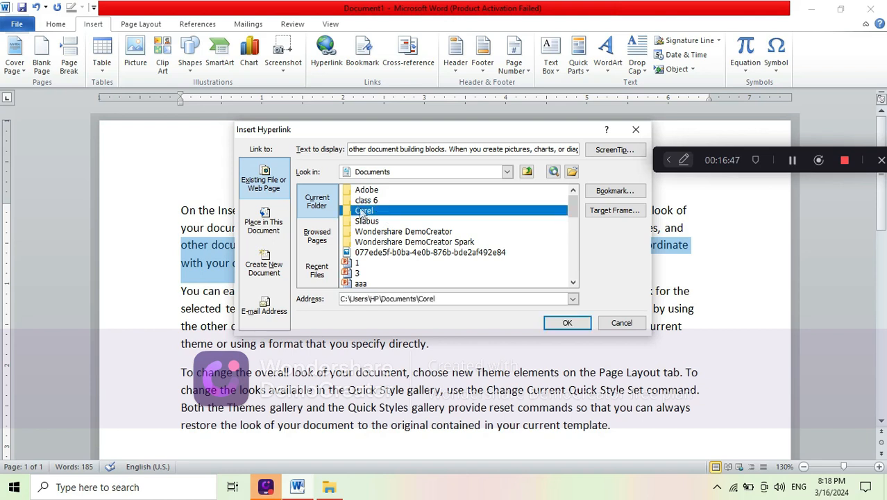
{"action": "double_click", "coordinate": [362, 211]}
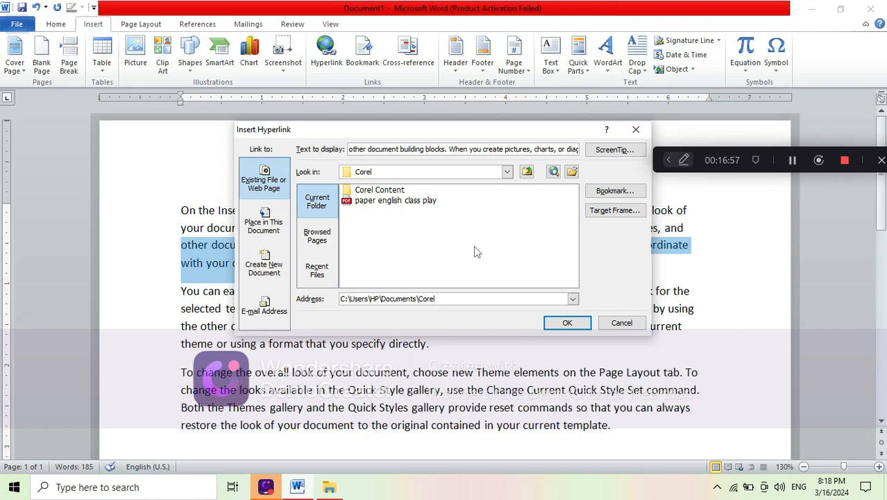
{"action": "left_click", "coordinate": [567, 324]}
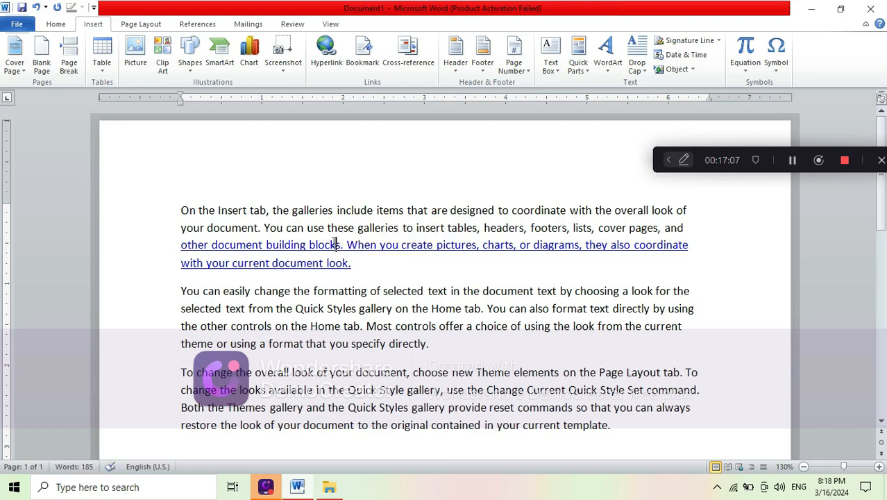
Follow the hyperlink in the first paragraph, allow it to open the Corel folder, and minimize the folder window.
{"action": "left_click", "coordinate": [259, 244]}
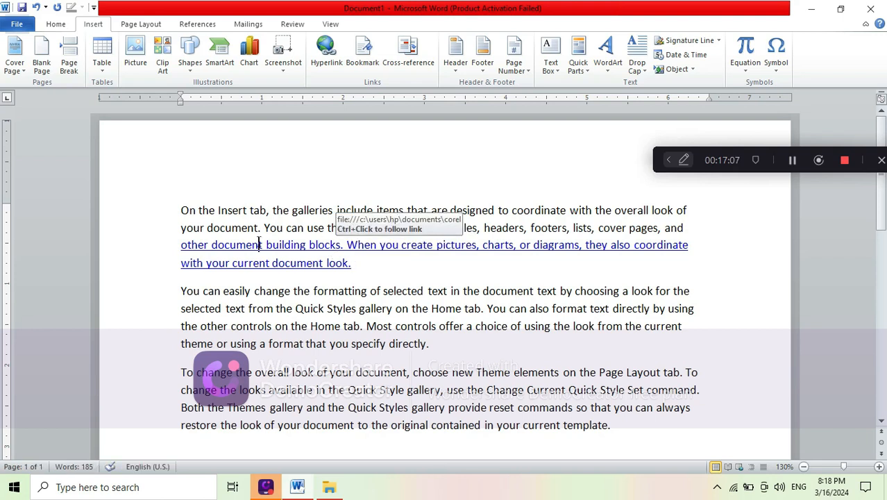
{"action": "left_click", "coordinate": [466, 245]}
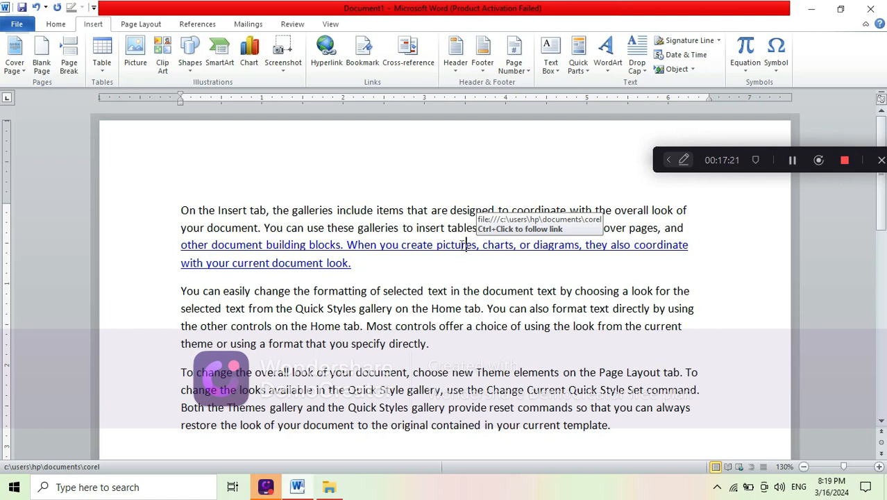
{"action": "left_click", "coordinate": [417, 252], "text": "ctrl"}
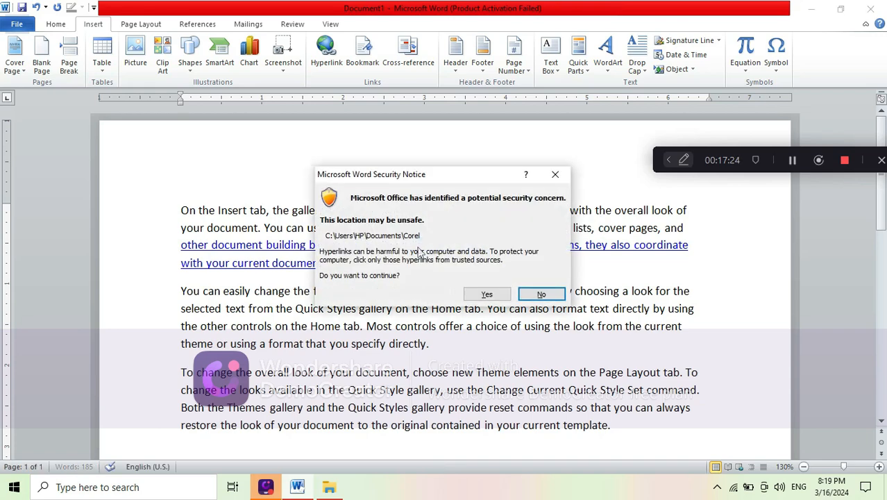
{"action": "left_click", "coordinate": [487, 293]}
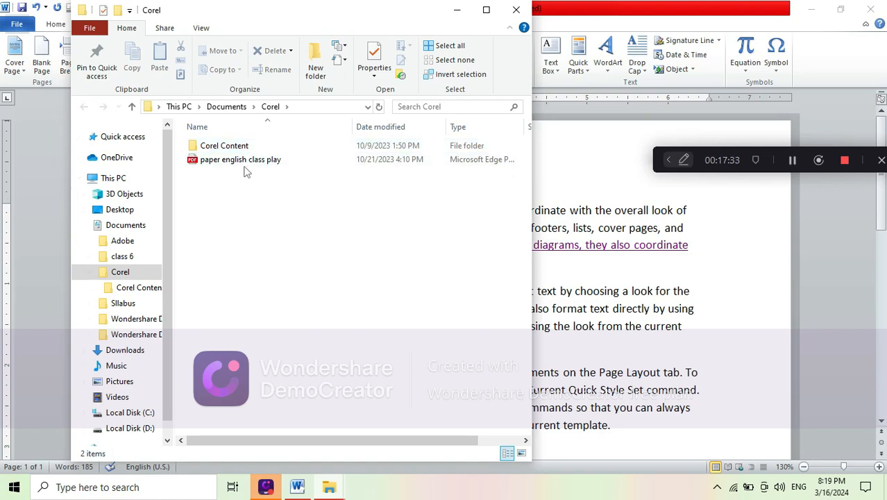
{"action": "left_click", "coordinate": [458, 10]}
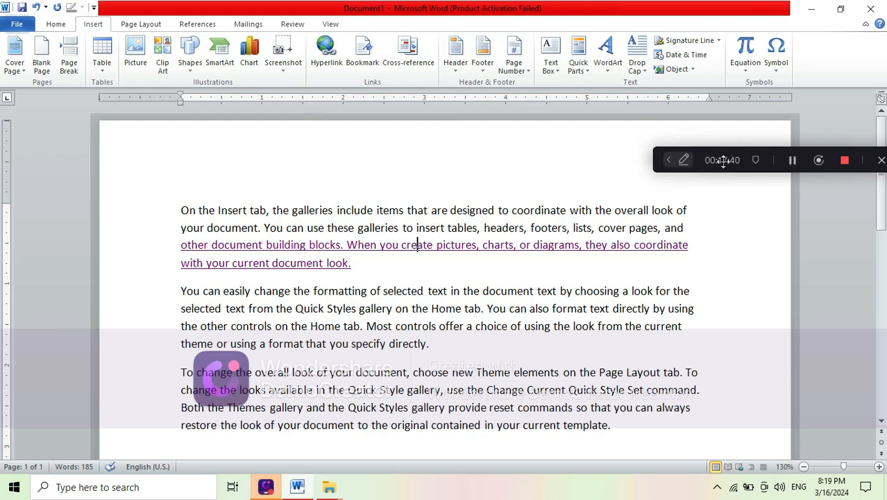
{"action": "left_click_drag", "start_coordinate": [722, 159], "coordinate": [639, 90]}
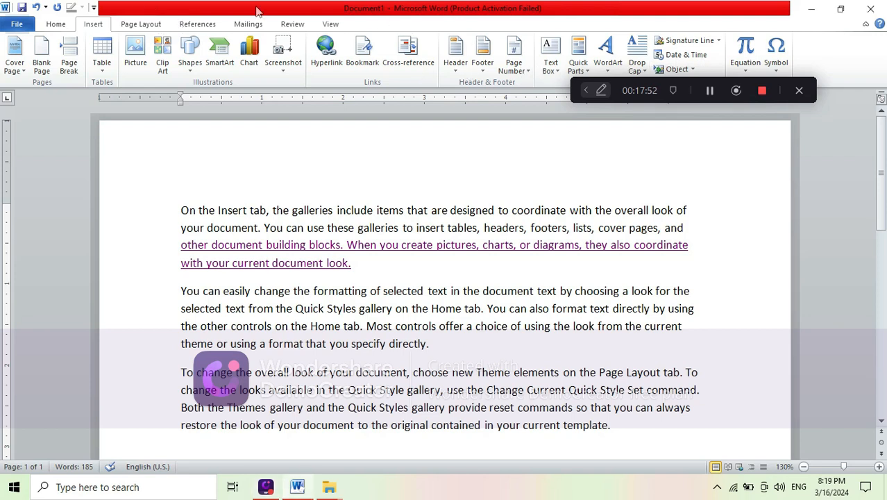
{"action": "left_click", "coordinate": [179, 27]}
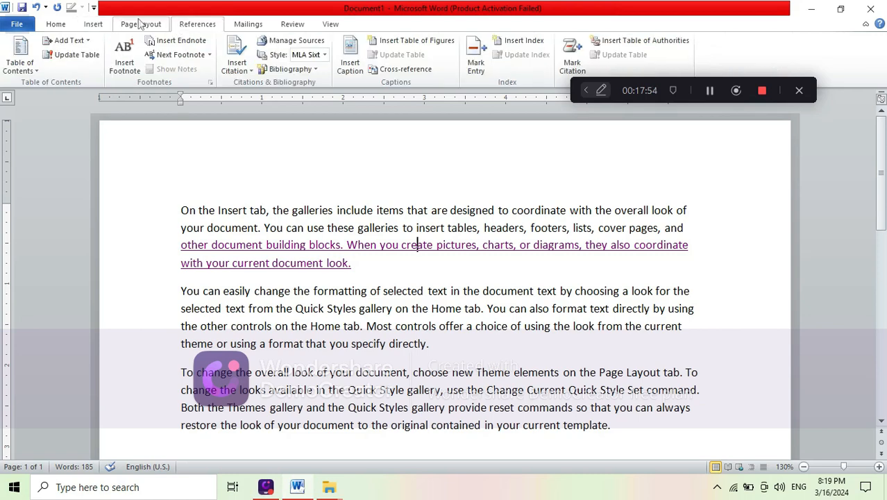
{"action": "left_click", "coordinate": [141, 24]}
{"action": "left_click", "coordinate": [260, 25]}
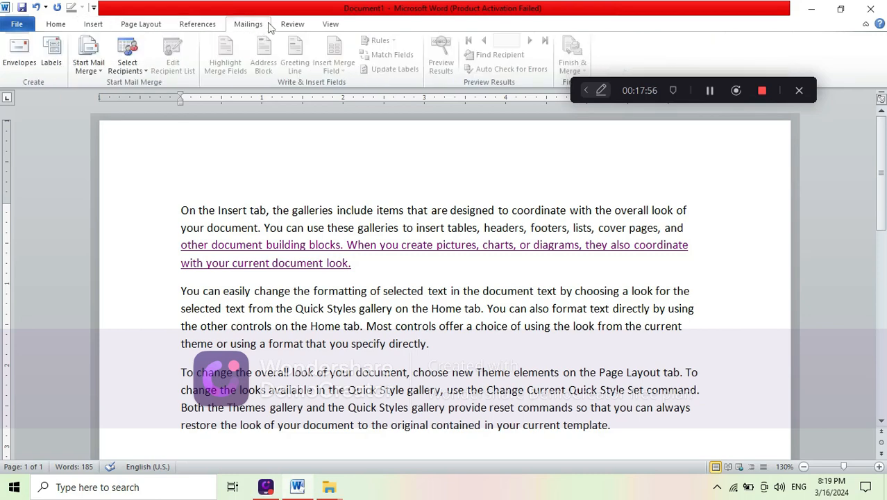
{"action": "left_click", "coordinate": [290, 25]}
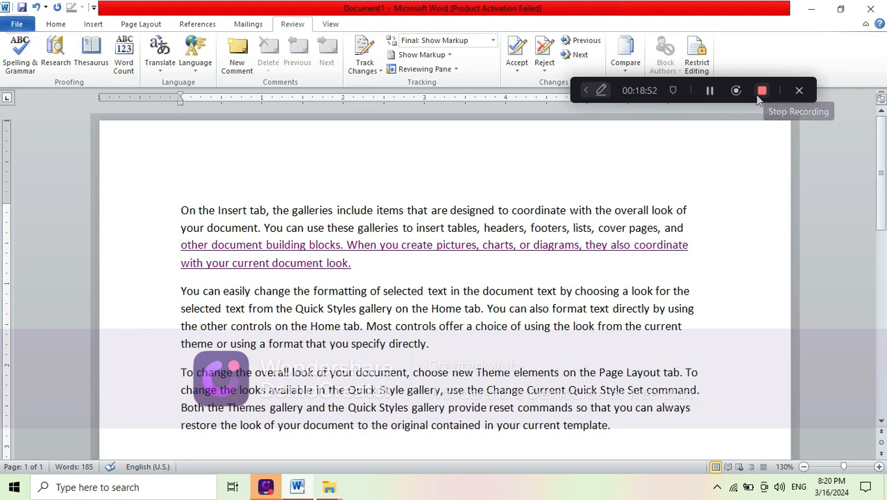
{"action": "left_click", "coordinate": [93, 24]}
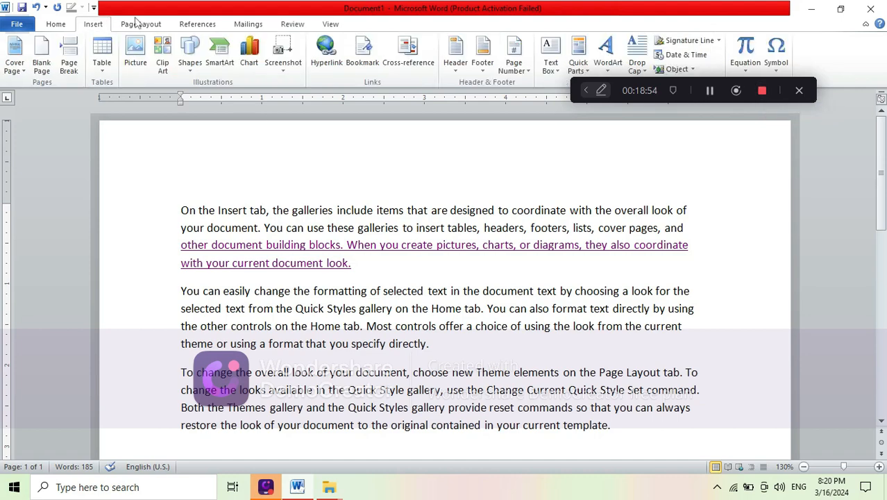
{"action": "left_click", "coordinate": [141, 24]}
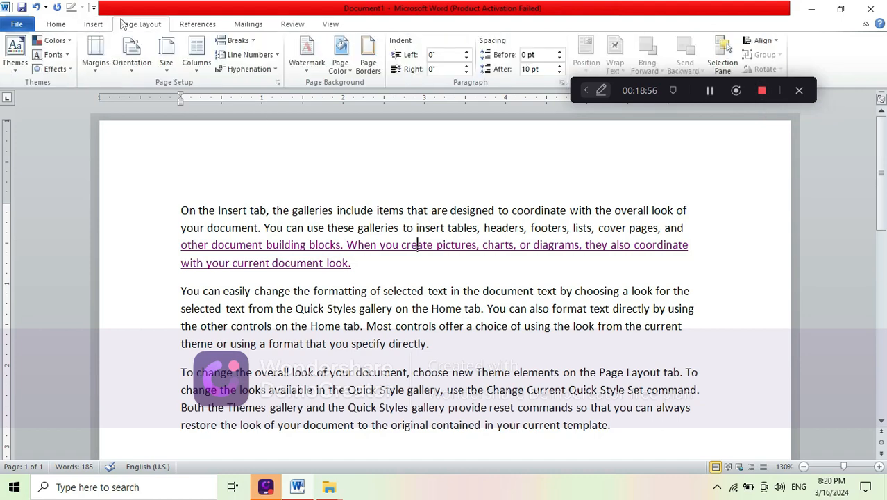